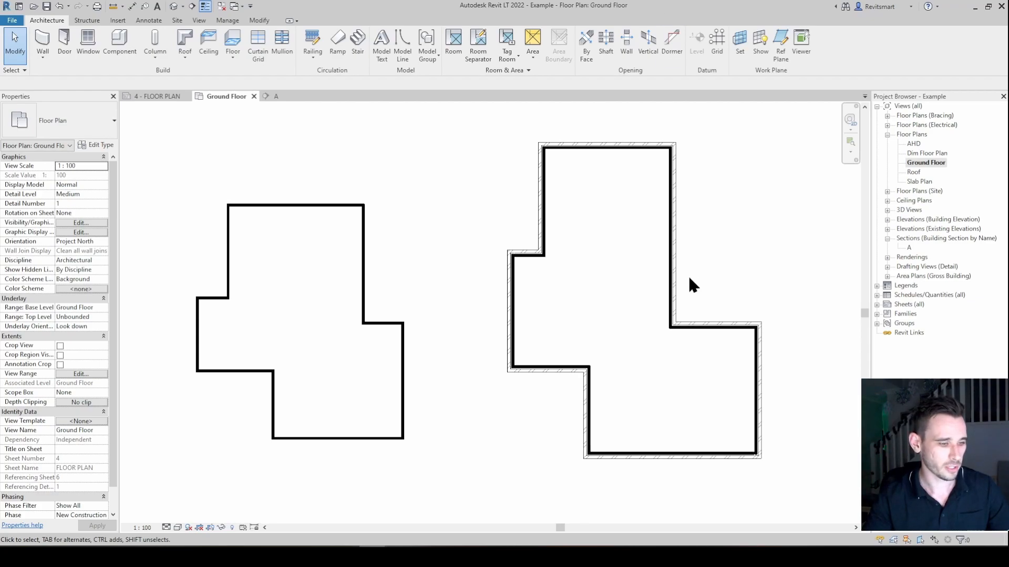
Start a new Waffle floor boundary sketch in the Ground Floor plan.
middle_click_drag(473, 204, 479, 205)
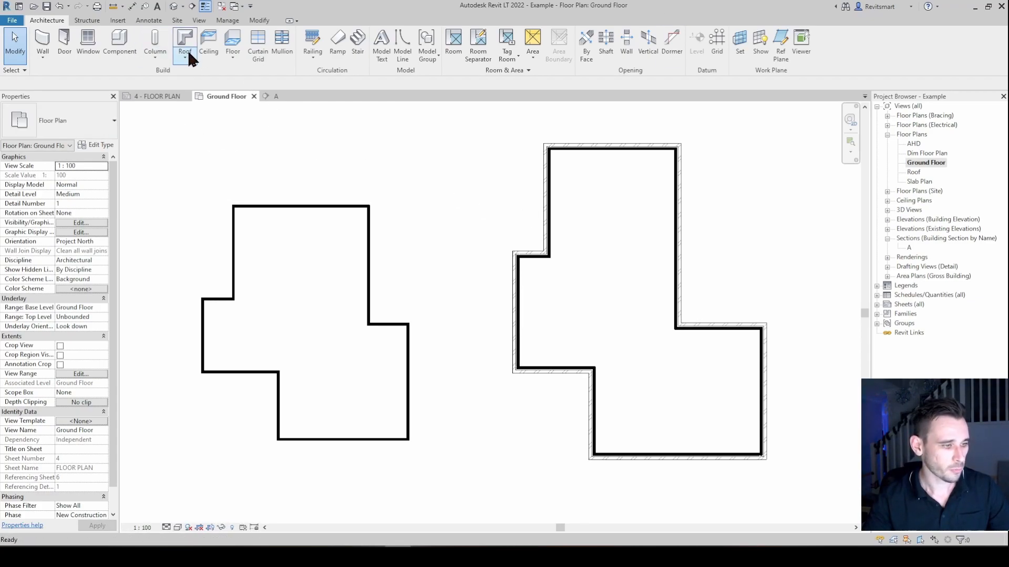
left_click(237, 57)
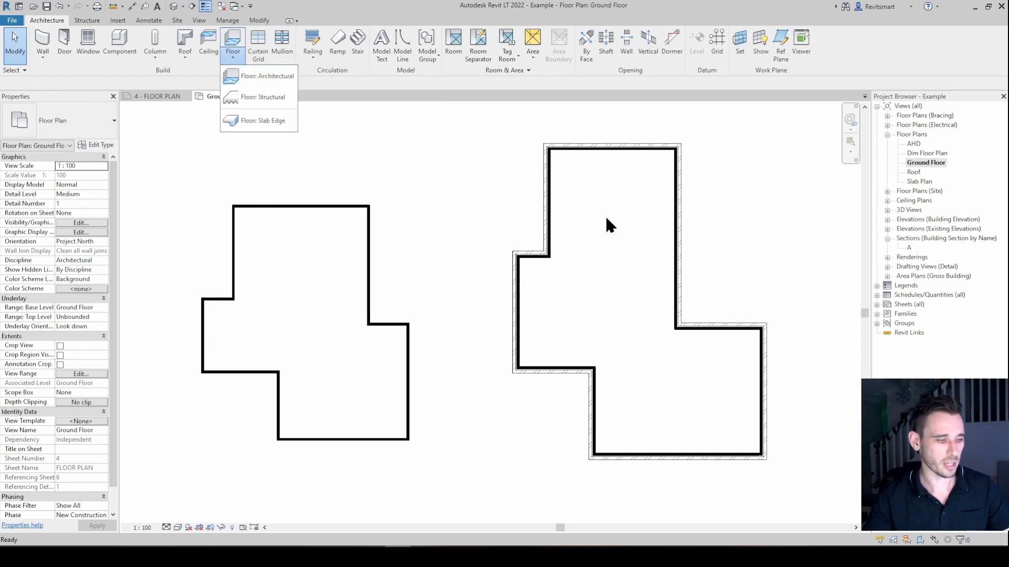
left_click(587, 229)
left_click(235, 53)
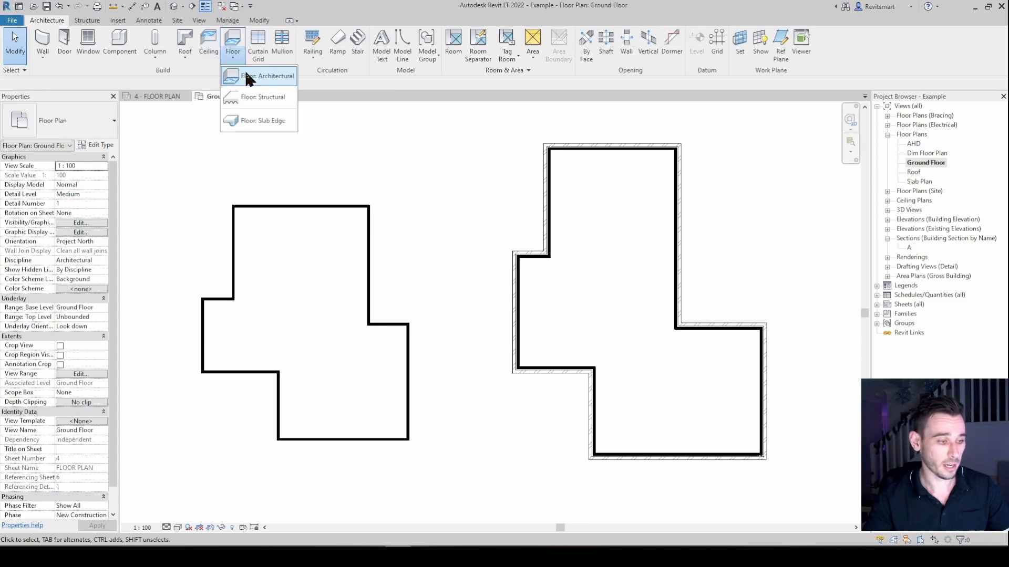
left_click(256, 92)
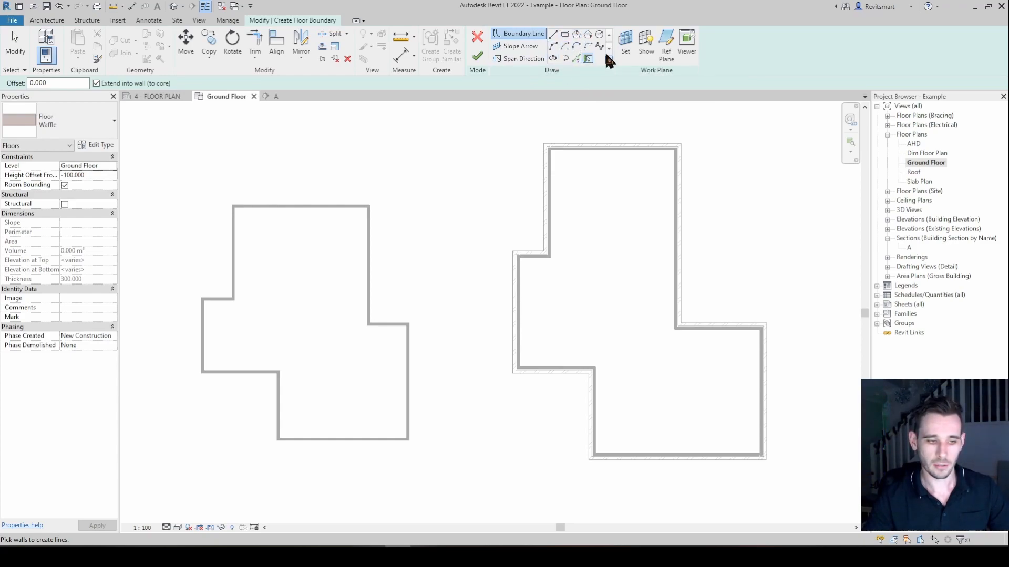
Sketch a straight floor boundary line along the outer face of the left-hand building's upper wall.
left_click(552, 34)
scroll(248, 214, "up", 5)
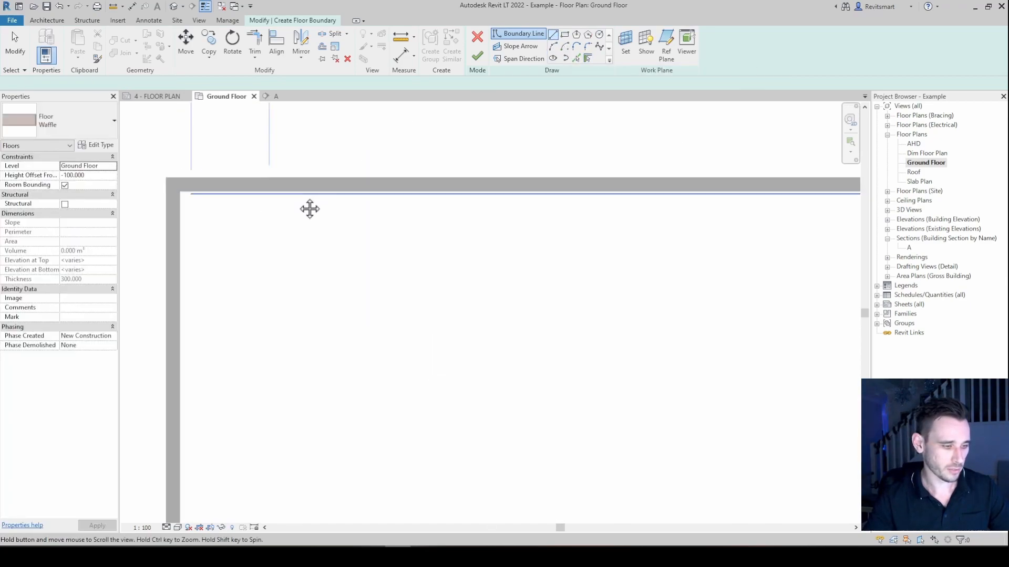
left_click(298, 198)
middle_click_drag(615, 214, 315, 179)
scroll(314, 178, "down", 1)
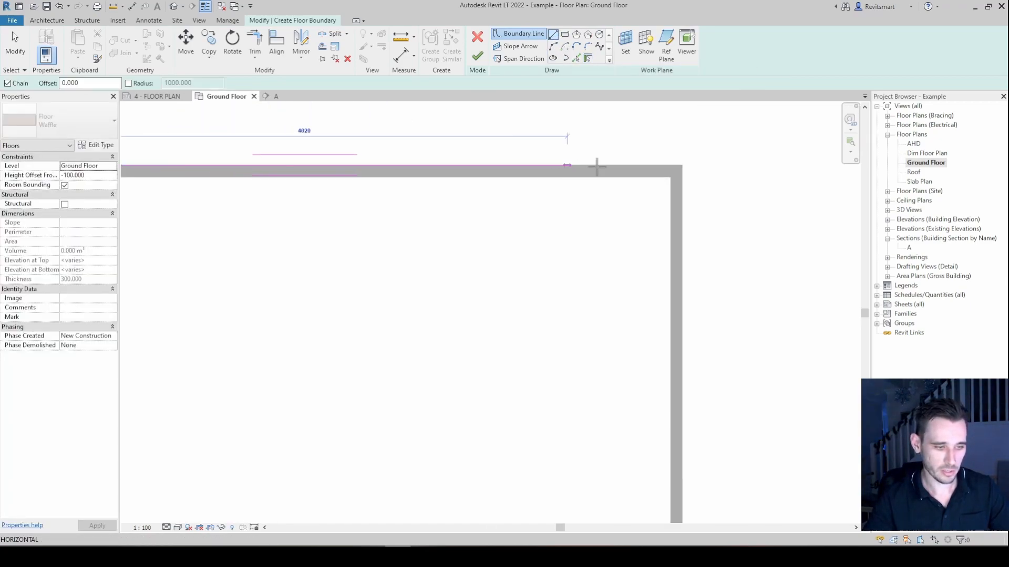
left_click(681, 165)
Delete the hand-drawn boundary line from the left-hand building's upper wall.
left_click(576, 58)
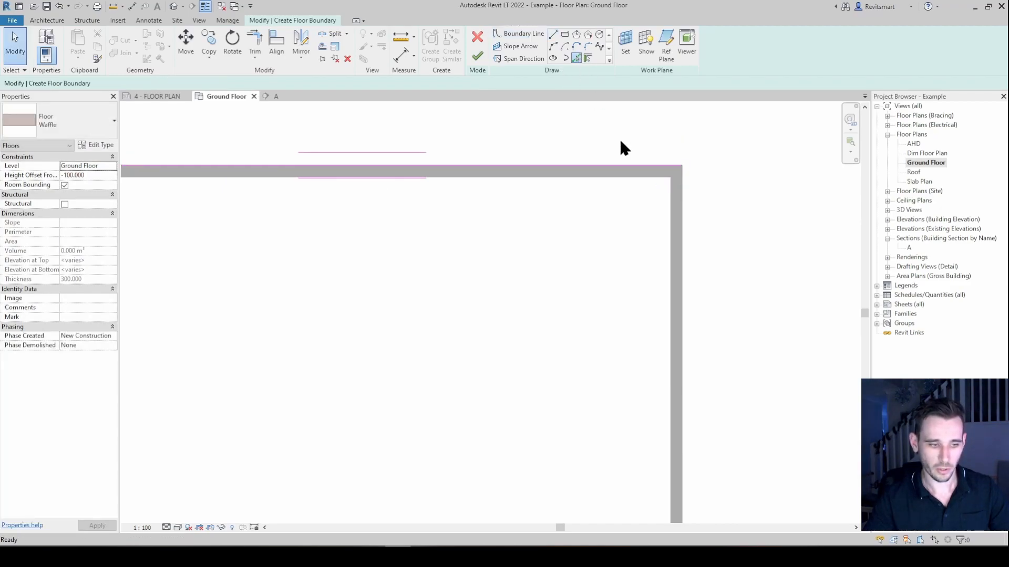
scroll(681, 211, "down", 1)
scroll(686, 214, "down", 4)
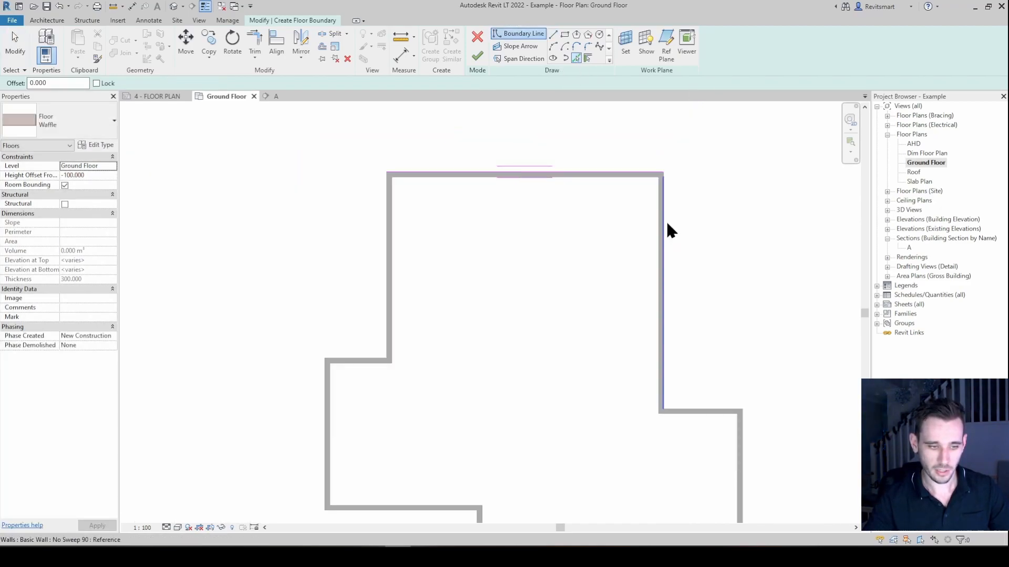
key("Escape")
middle_click_drag(605, 232, 593, 224)
scroll(593, 224, "down", 1)
left_click_drag(658, 149, 620, 195)
key("Delete")
Create the floor boundary by picking the complete chain of the left-hand building's walls.
left_click(588, 58)
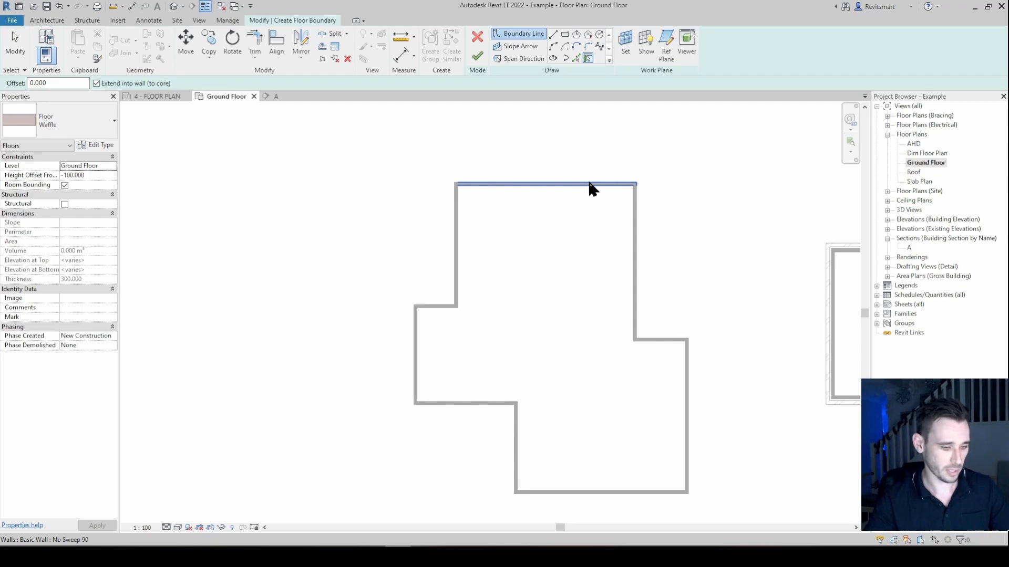
key("Tab")
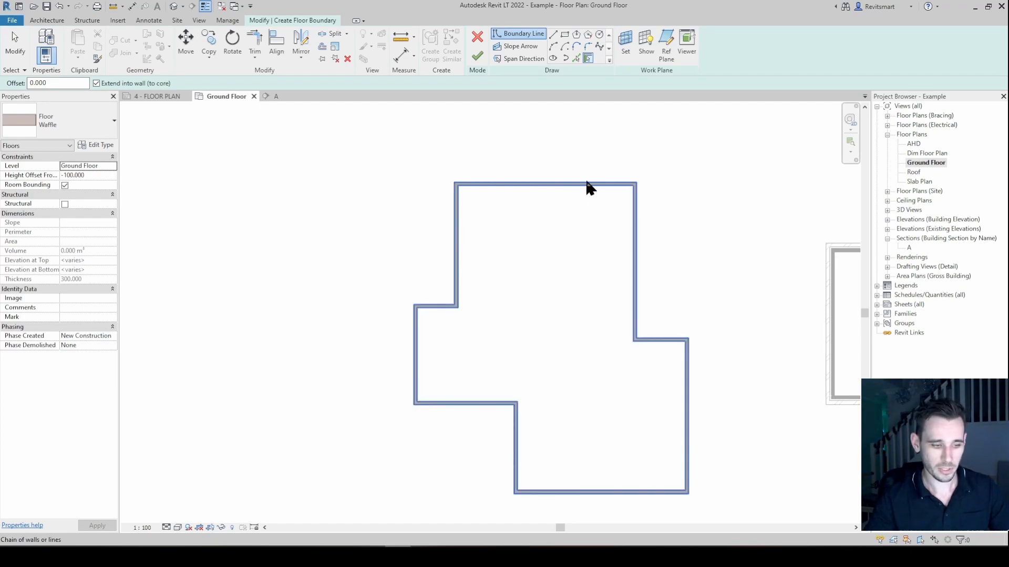
left_click(587, 184)
scroll(570, 173, "up", 5)
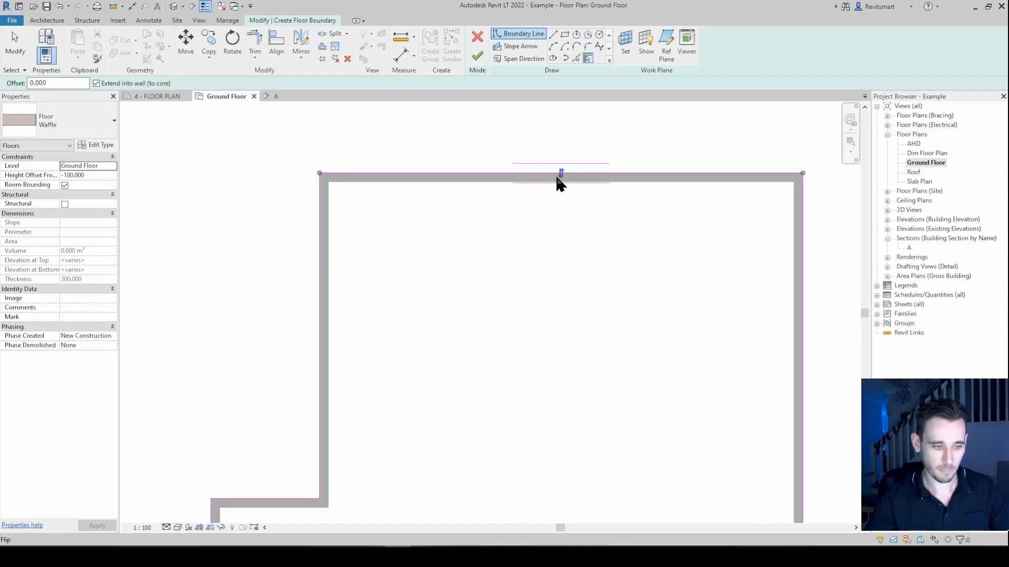
Flip the floor boundary to the inner wall faces and back to the outer faces, checking it around the building.
scroll(557, 179, "up", 3)
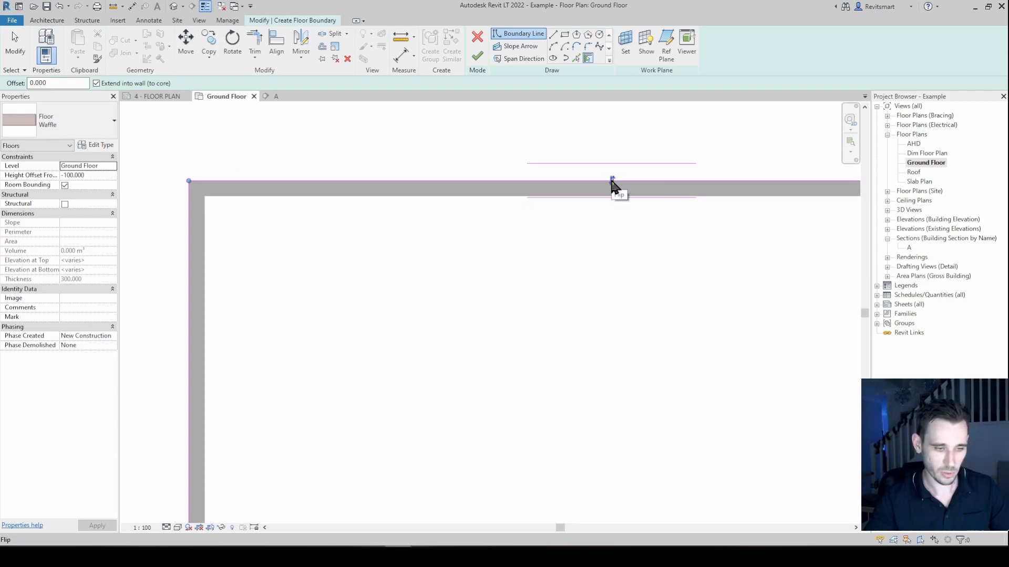
scroll(420, 200, "down", 3)
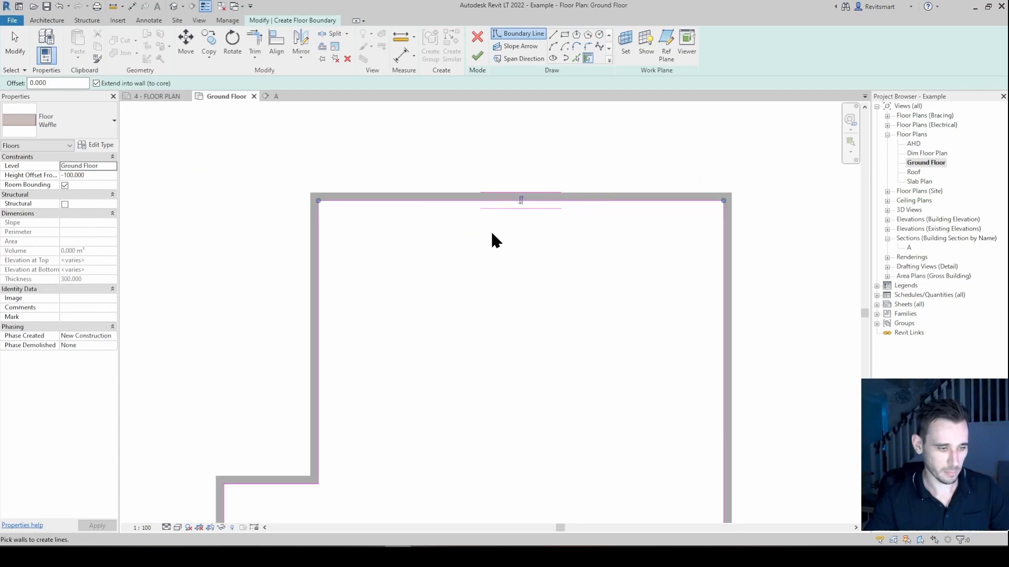
middle_click_drag(520, 205, 547, 153)
scroll(546, 153, "down", 2)
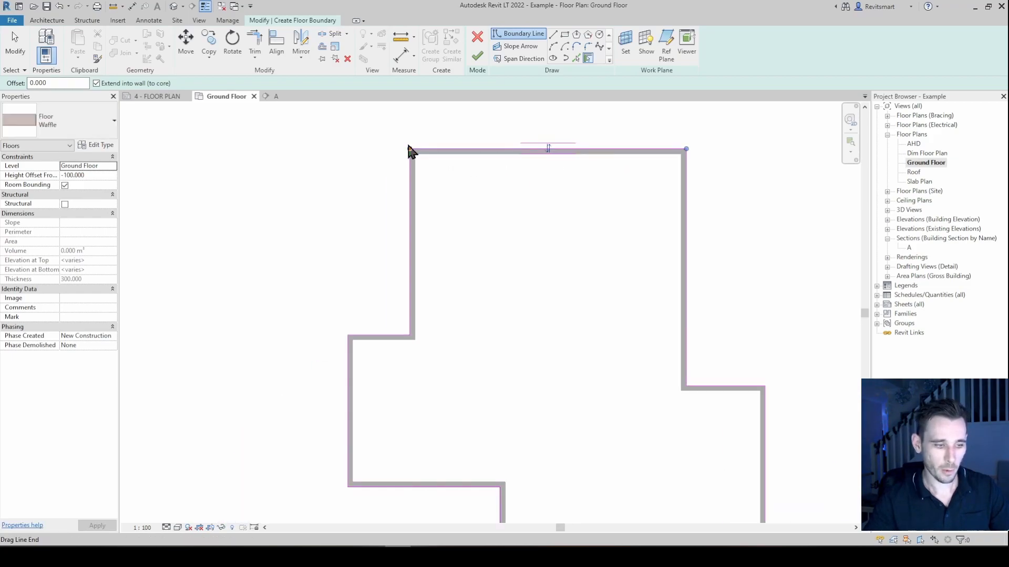
middle_click_drag(685, 327, 608, 189)
middle_click_drag(622, 256, 633, 315)
scroll(619, 274, "down", 1)
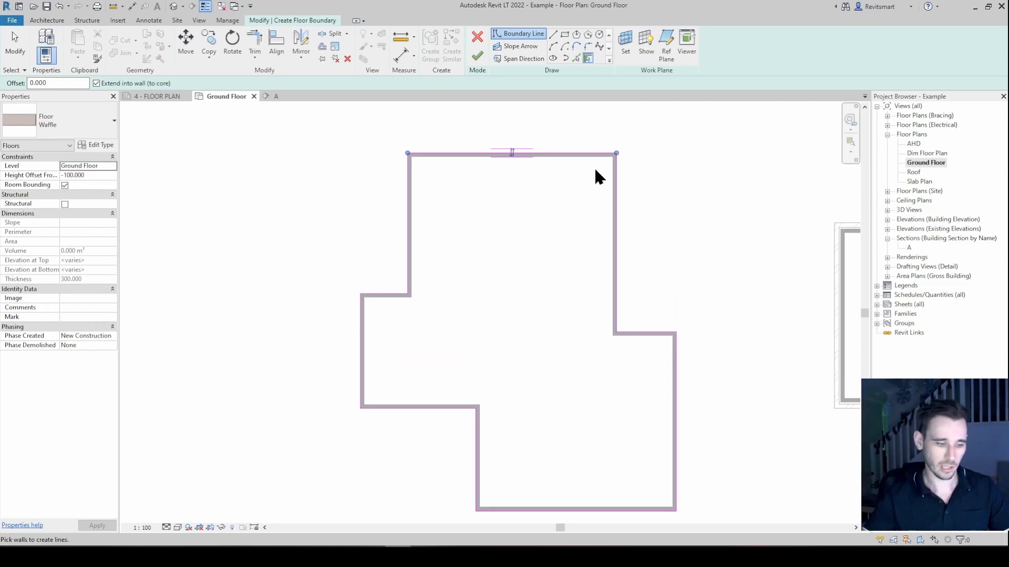
middle_click_drag(270, 151, 195, 141)
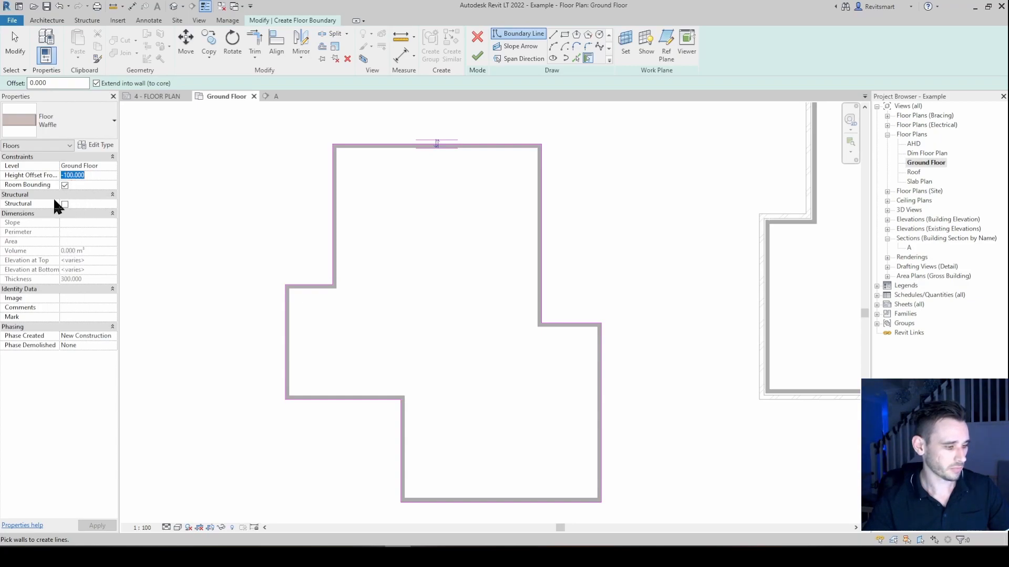
Check the layer structure of the Waffle floor type without changing it and finish the floor sketch.
left_click(97, 145)
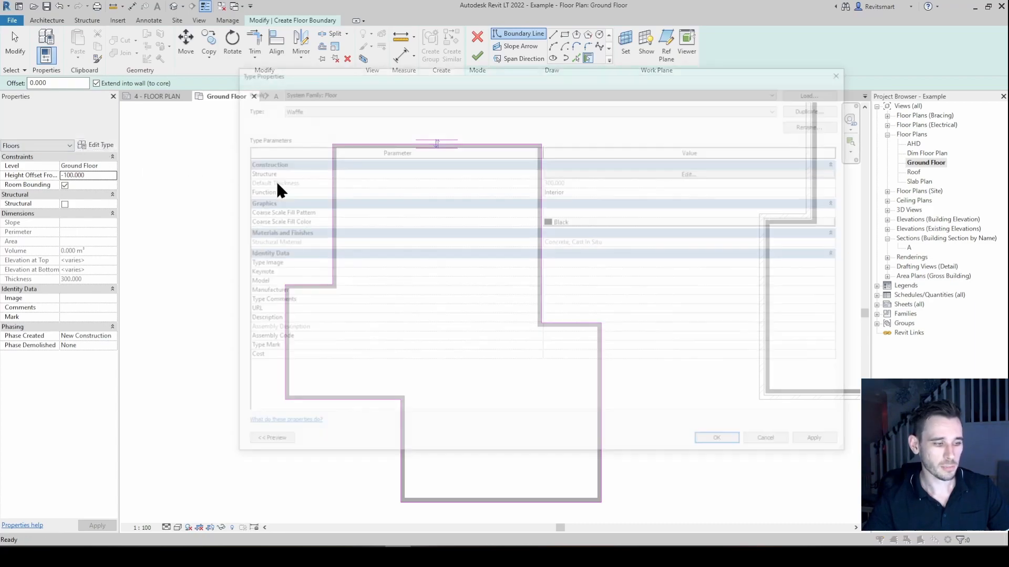
left_click(613, 173)
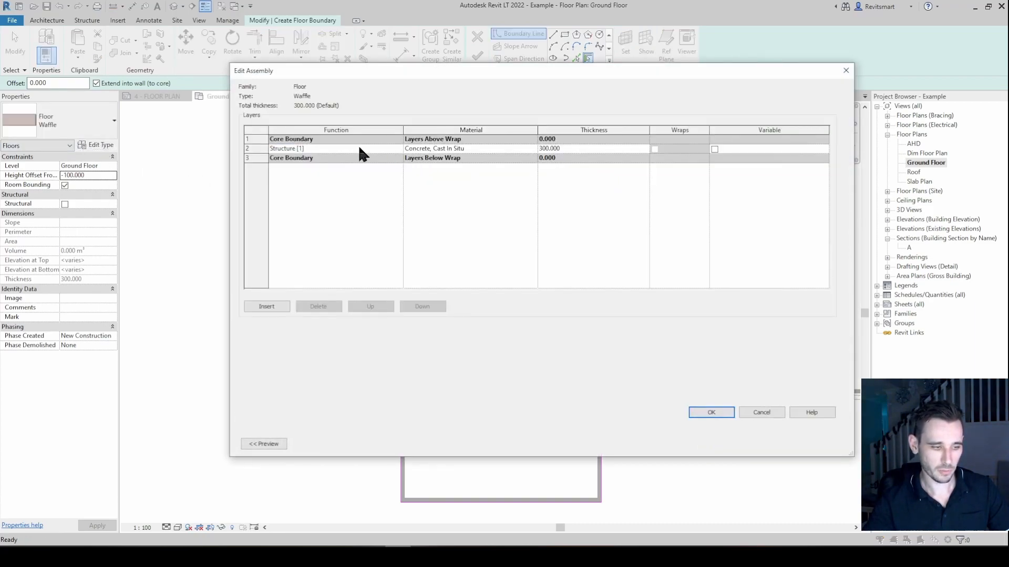
key("Escape")
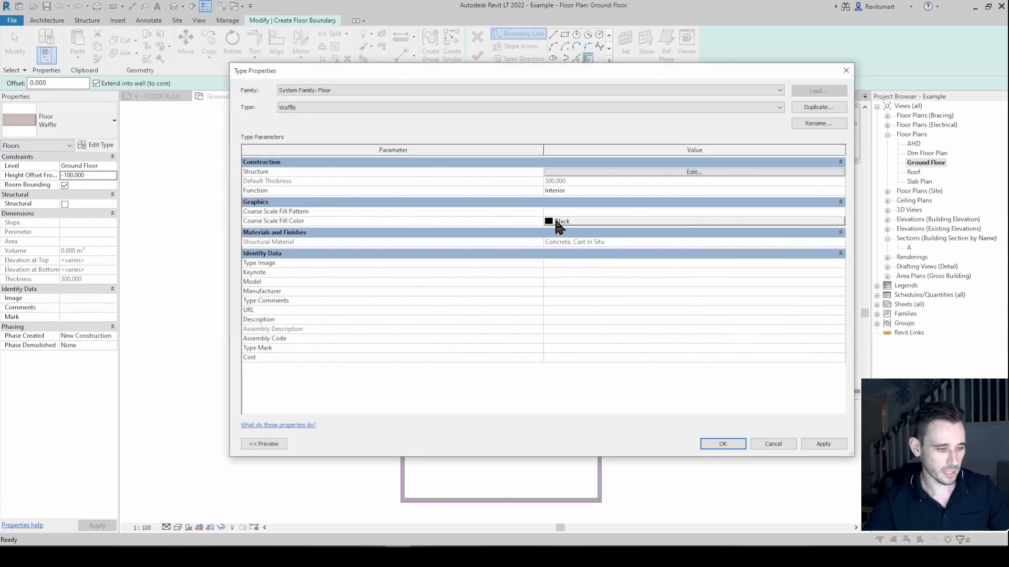
left_click(722, 446)
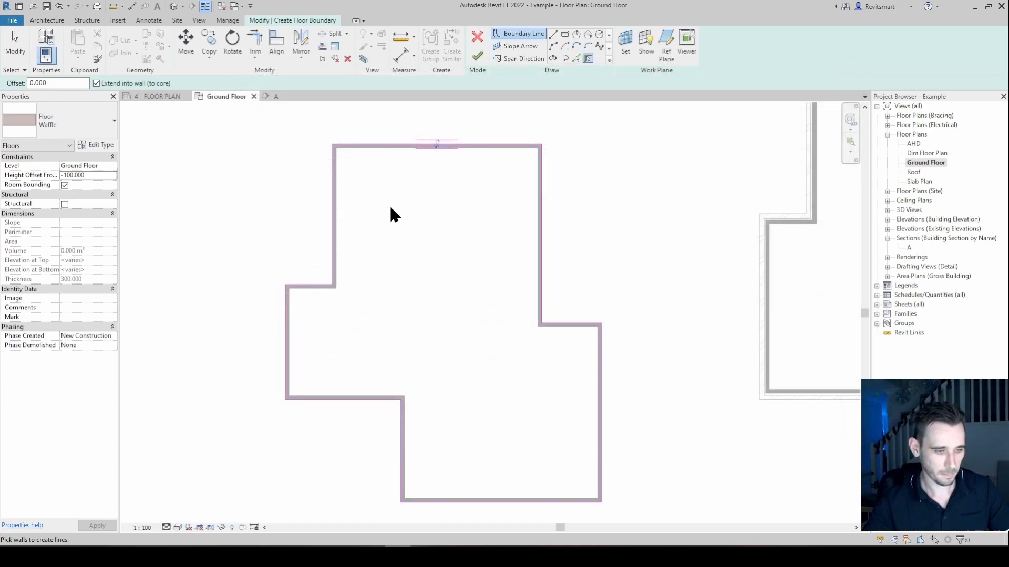
left_click(477, 55)
Examine the layers of the right-hand building's brick veneer wall, including its outer skin, cavity and core.
scroll(473, 198, "down", 2)
middle_click_drag(473, 198, 430, 210)
left_click(430, 211)
scroll(576, 224, "up", 5)
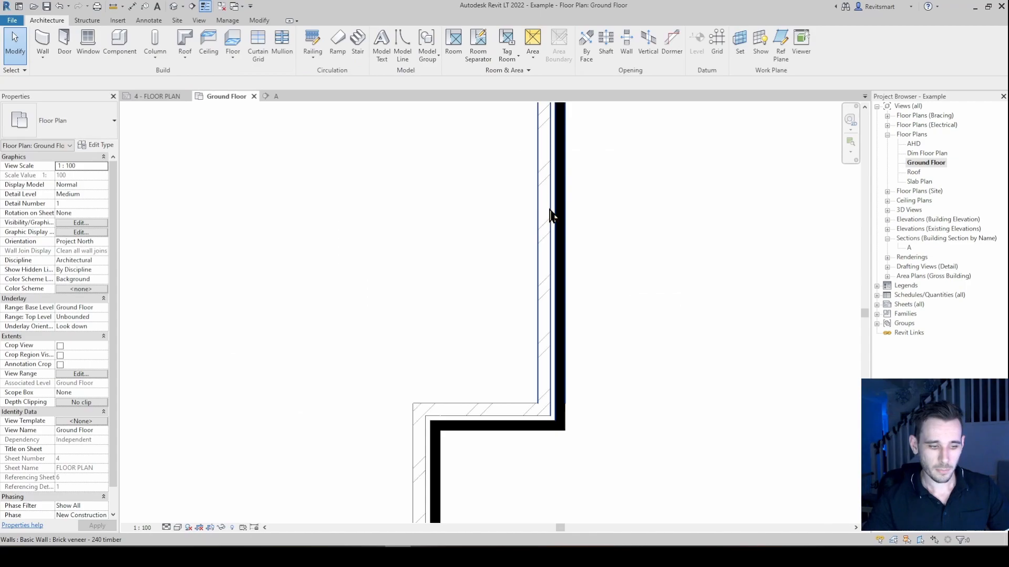
middle_click_drag(576, 206, 506, 214)
scroll(462, 203, "up", 5)
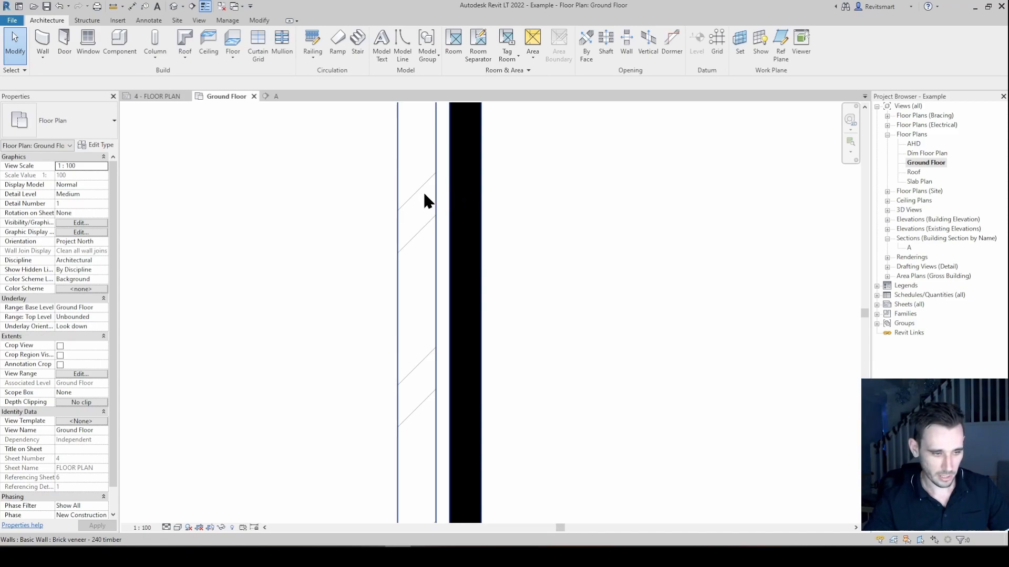
scroll(454, 204, "down", 4)
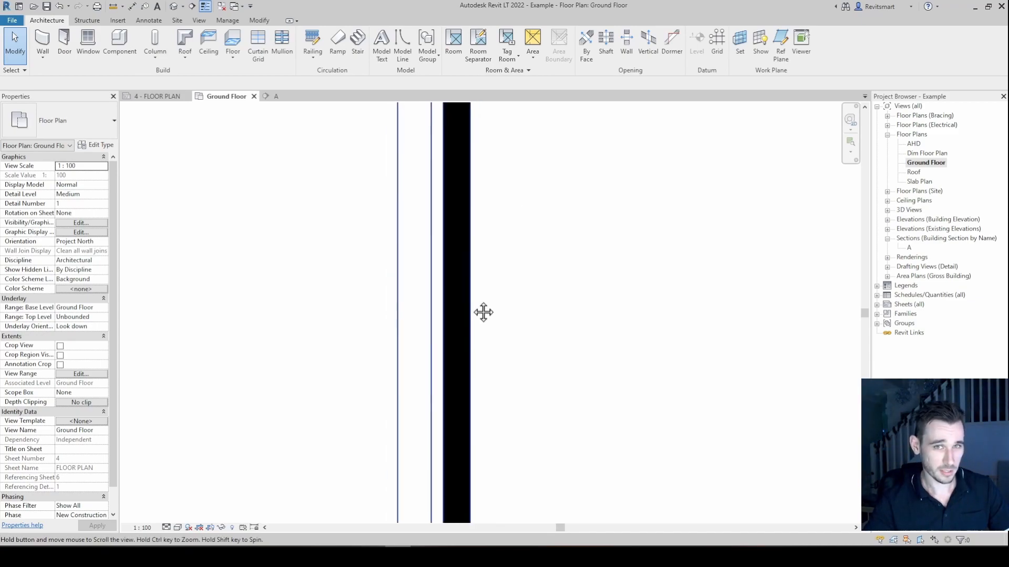
middle_click_drag(479, 309, 471, 296)
scroll(447, 265, "down", 3)
scroll(410, 261, "up", 5)
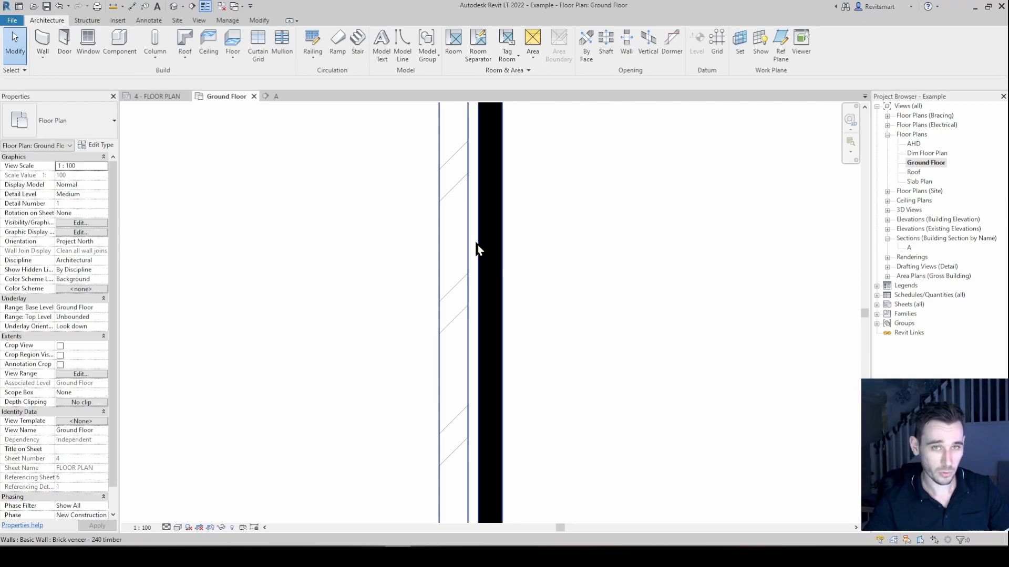
scroll(486, 258, "down", 3)
middle_click_drag(488, 261, 391, 246)
scroll(390, 245, "down", 5)
scroll(310, 213, "up", 1)
middle_click_drag(306, 213, 353, 221)
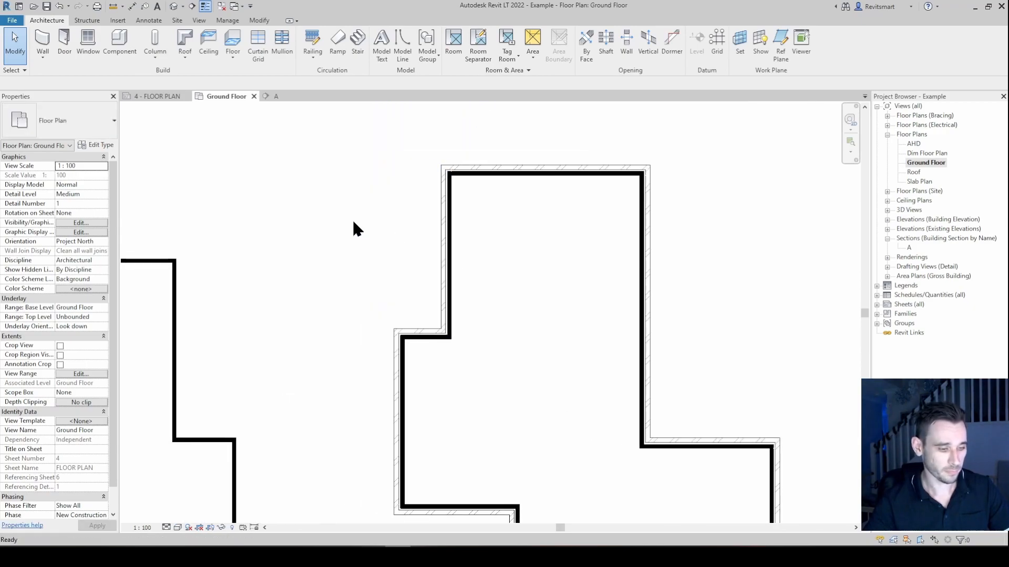
Start another Waffle floor and create its boundary from the complete chain of the right-hand building's brick veneer walls.
key("f")
key("l")
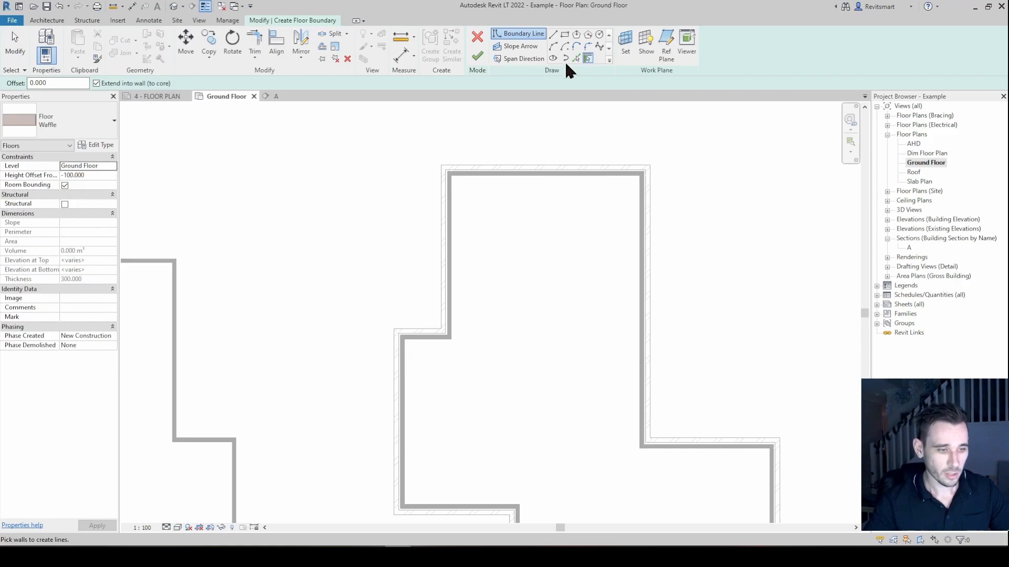
left_click(588, 57)
key("Tab")
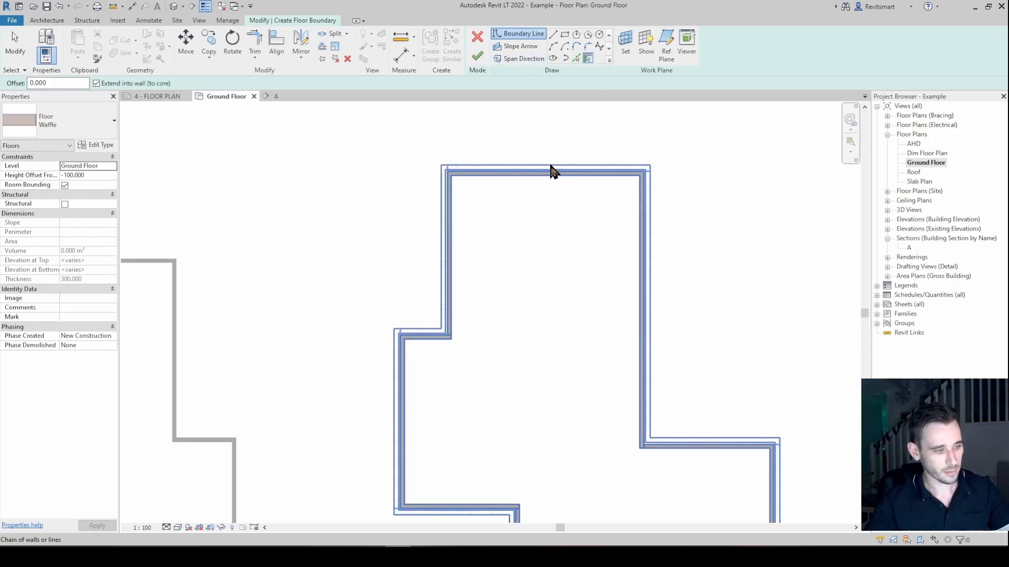
scroll(599, 143, "up", 3)
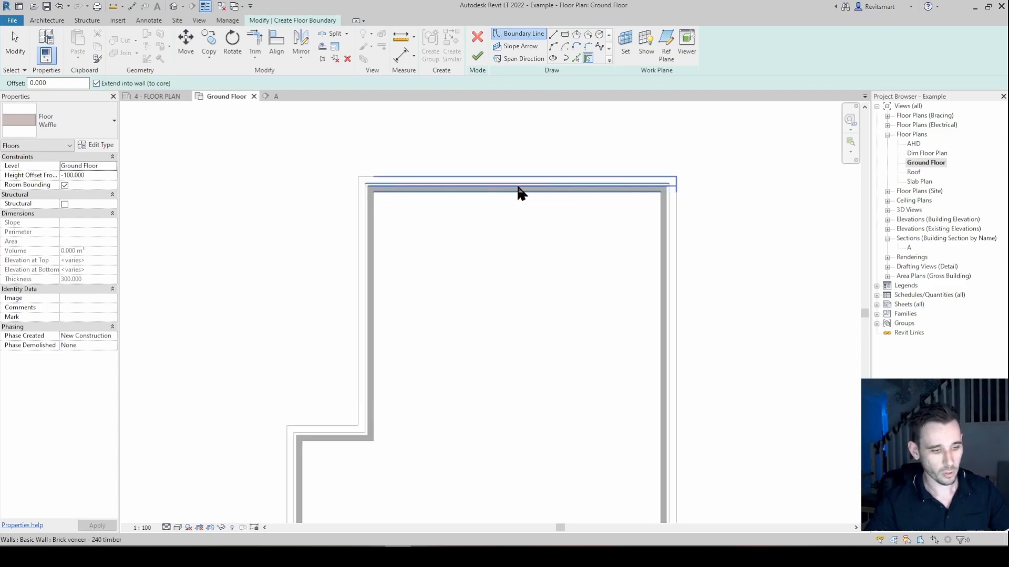
key("Tab")
left_click(514, 182)
scroll(399, 189, "up", 10)
Examine where the new floor boundary lies relative to the brick skin and wall core around the right-hand building.
key("Escape")
left_click(393, 191)
scroll(509, 195, "down", 1)
scroll(509, 195, "down", 3)
middle_click_drag(638, 202, 225, 176)
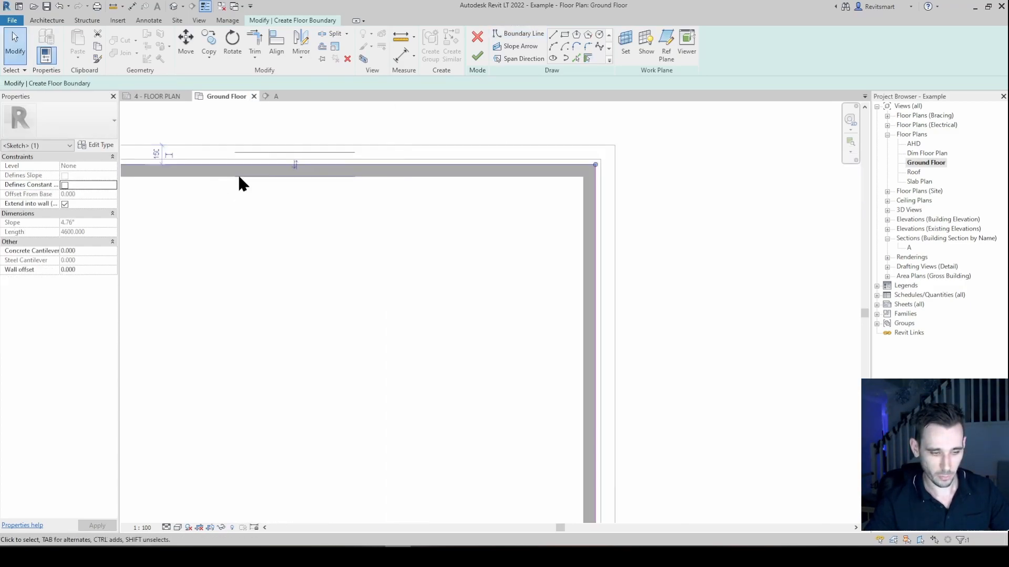
scroll(225, 175, "down", 1)
left_click(508, 220)
scroll(521, 303, "down", 4)
middle_click_drag(543, 348, 528, 239)
scroll(528, 239, "down", 1)
middle_click_drag(529, 403, 446, 358)
scroll(498, 407, "up", 6)
left_click(507, 387)
scroll(506, 386, "up", 3)
scroll(445, 357, "down", 2)
scroll(477, 285, "down", 3)
middle_click_drag(517, 315, 534, 297)
scroll(523, 291, "down", 3)
scroll(514, 243, "up", 5)
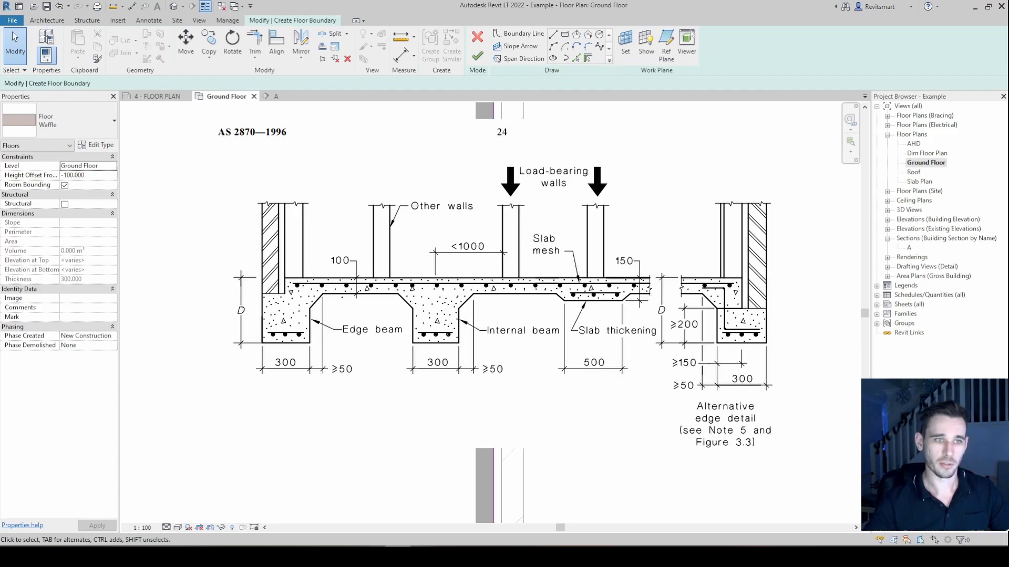
middle_click_drag(514, 315, 518, 316)
scroll(546, 336, "down", 7)
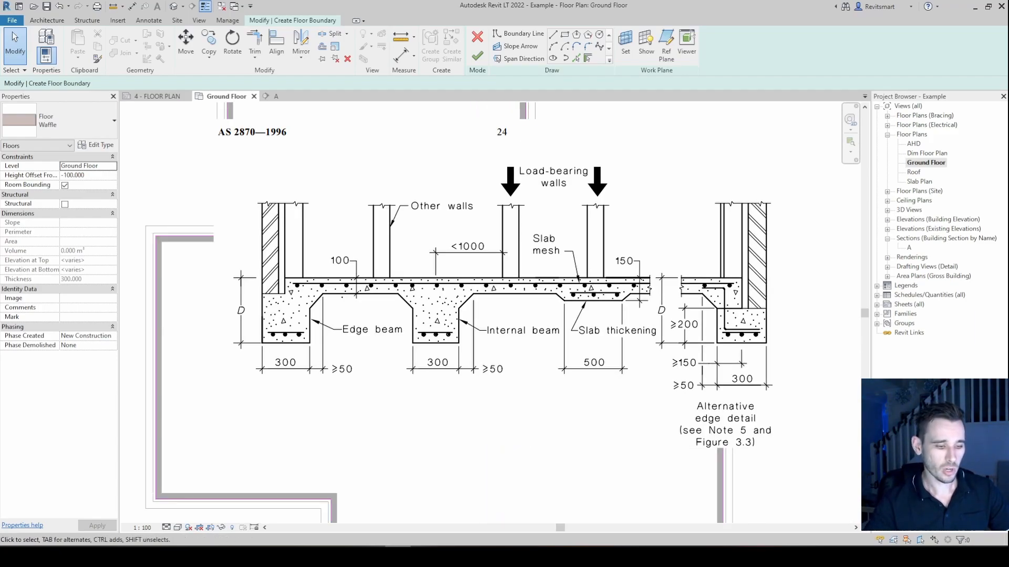
middle_click_drag(422, 254, 445, 265)
scroll(445, 265, "down", 1)
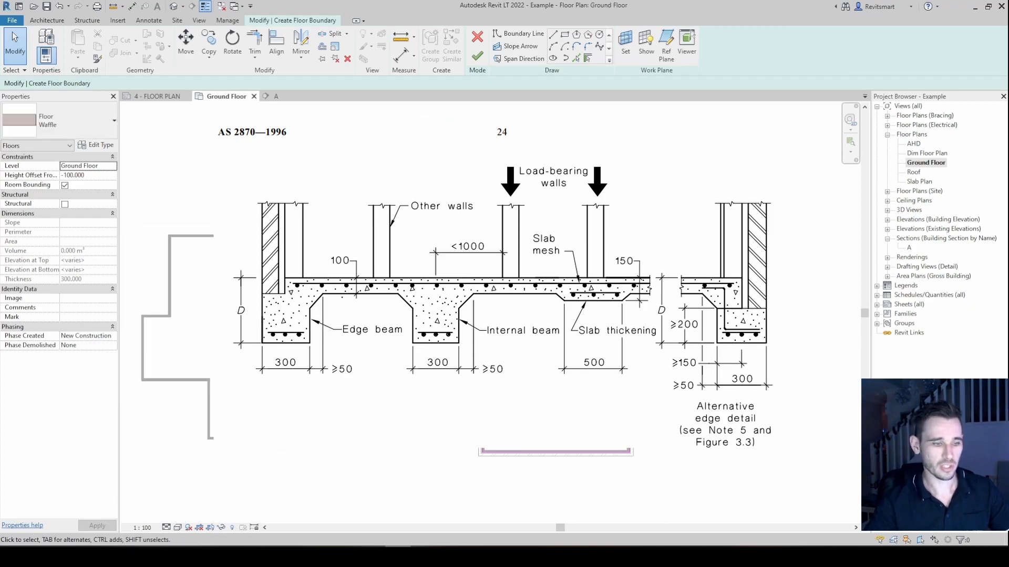
Set the floor's height offset to 0 and draw a slope arrow about 10980 mm long from the outline's lower edge to its upper edge.
left_click(101, 175)
type("0")
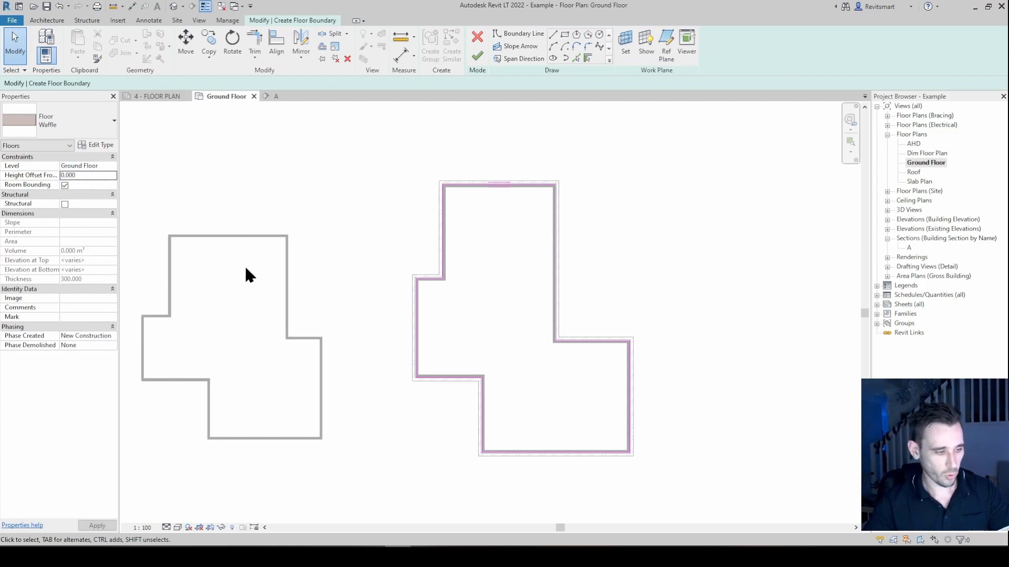
left_click(513, 47)
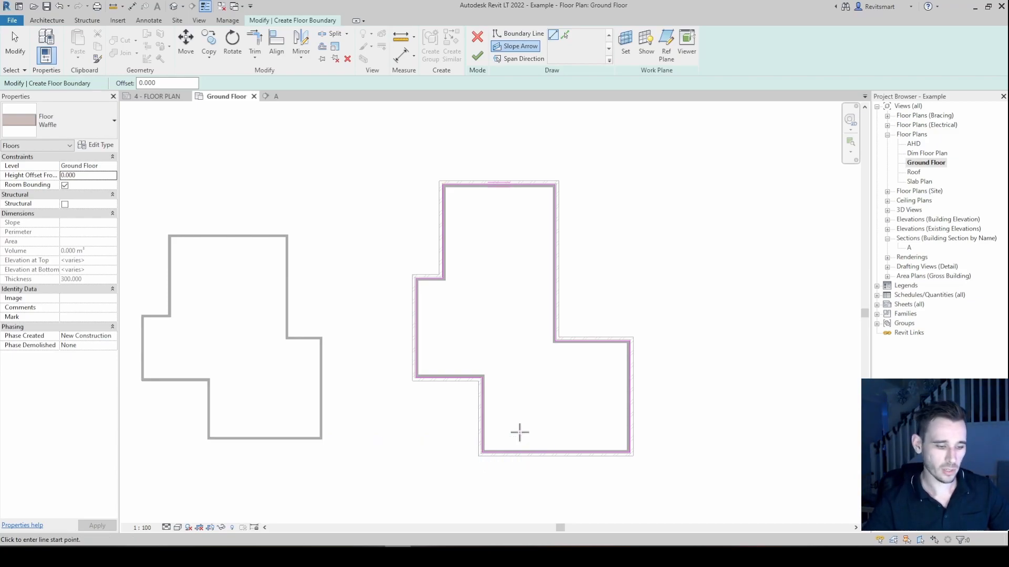
left_click(504, 450)
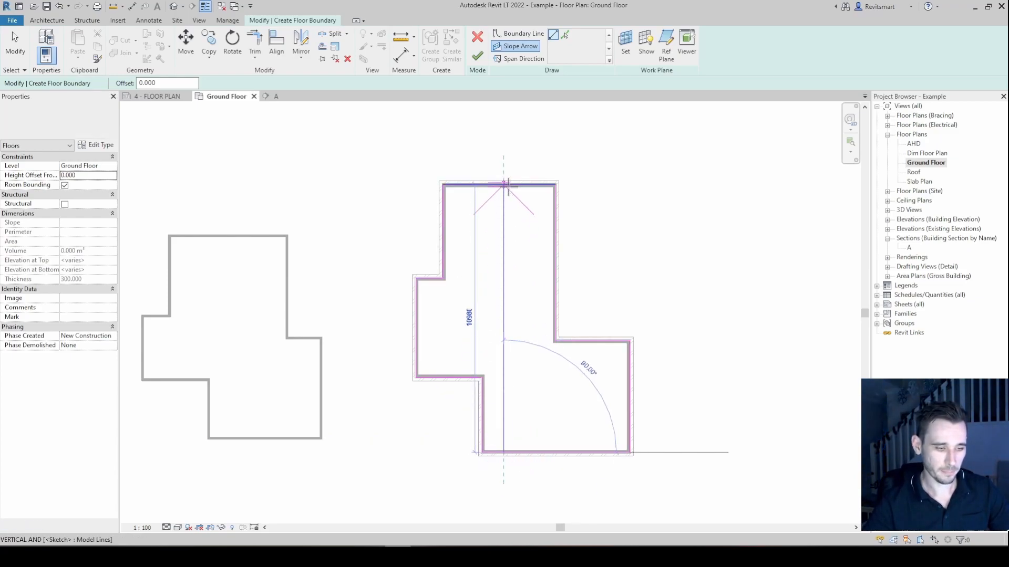
left_click(503, 185)
key("Escape")
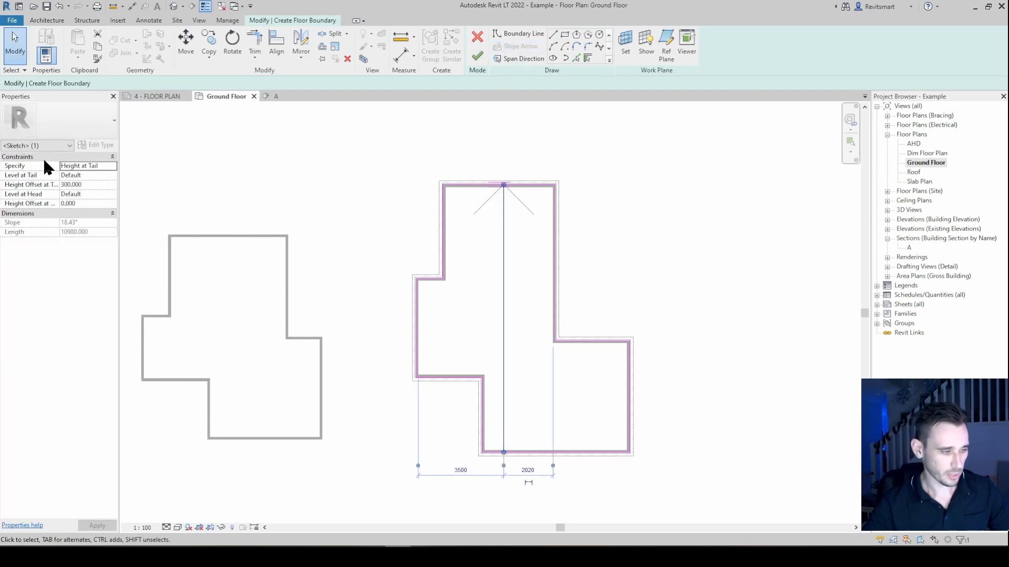
Define the slope arrow by Slope instead of height at tail and set its slope to 20°.
left_click(111, 166)
left_click(111, 166)
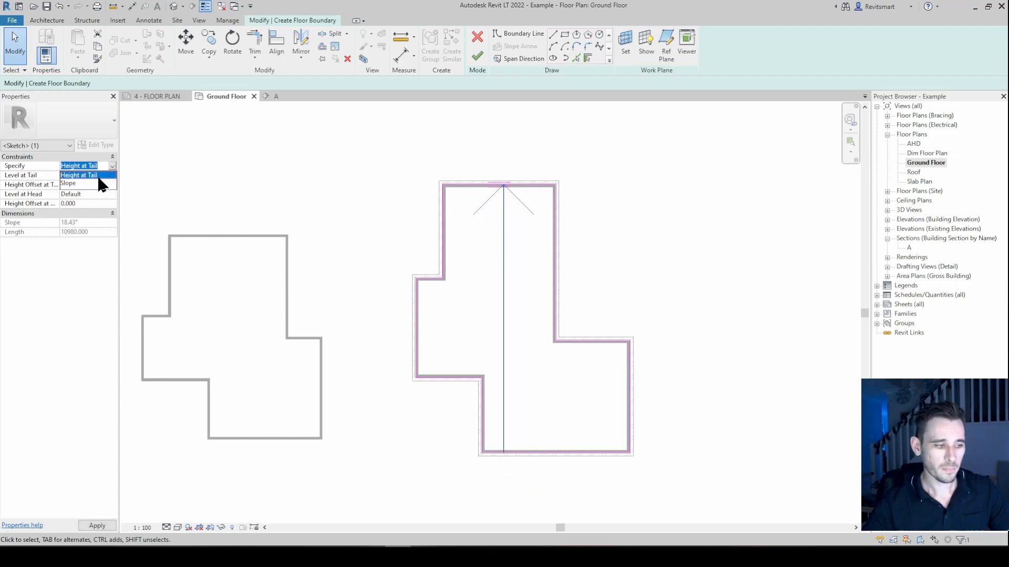
left_click(89, 184)
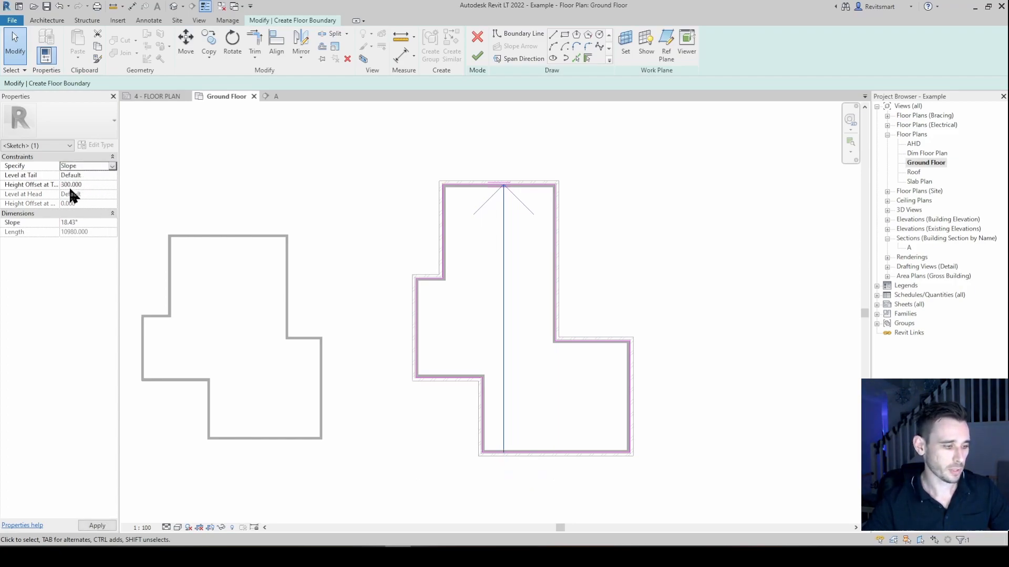
left_click(83, 223)
type("20")
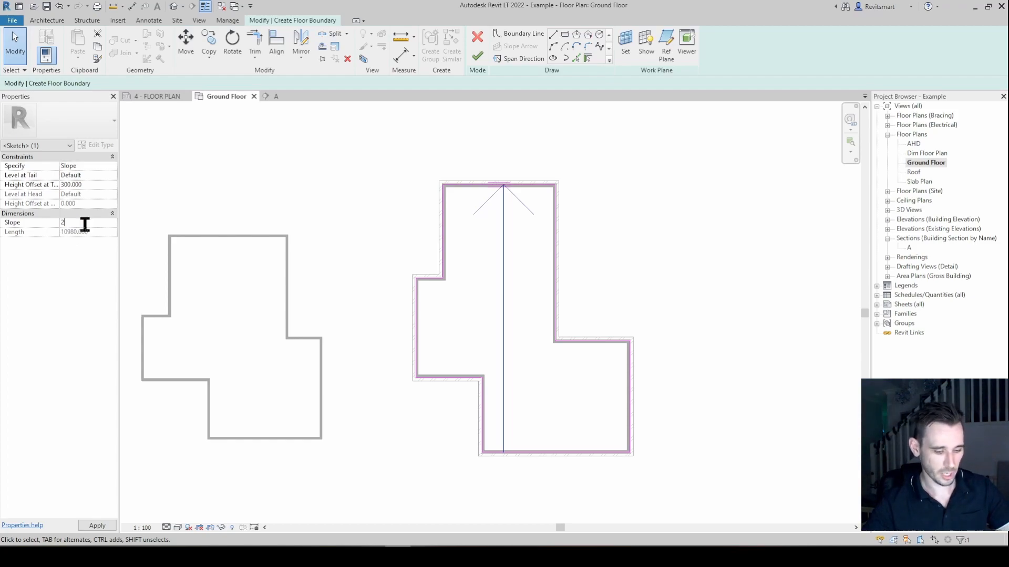
left_click(504, 214)
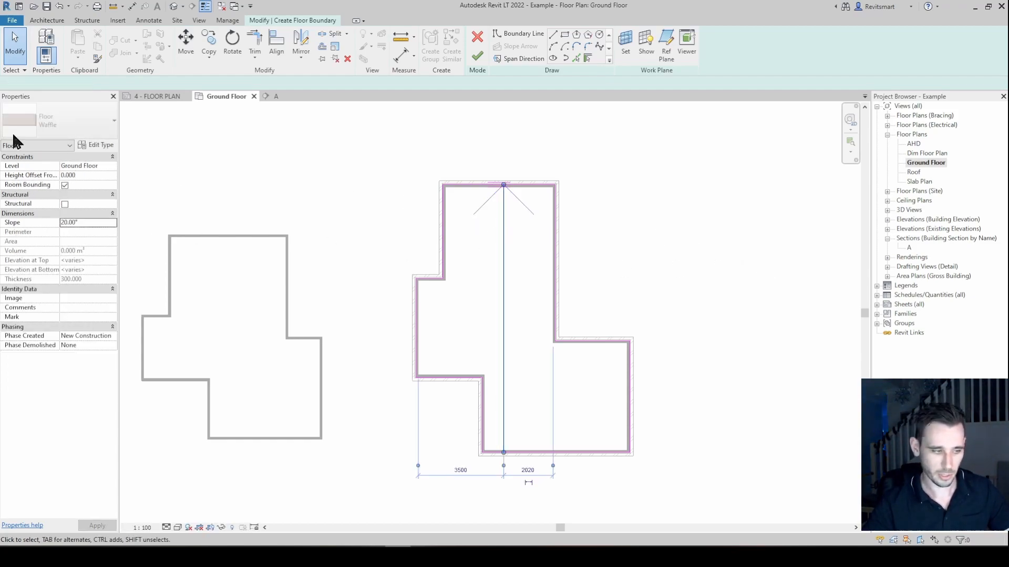
Define the slope arrow by Height at Tail, with a height offset of 0 at the tail and 1500 at the head.
left_click(112, 167)
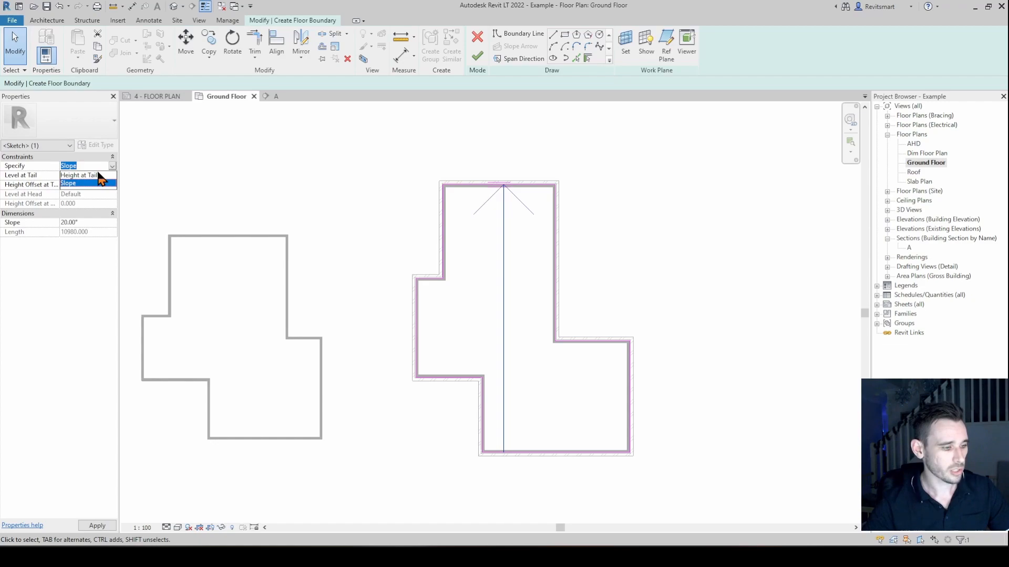
left_click(75, 175)
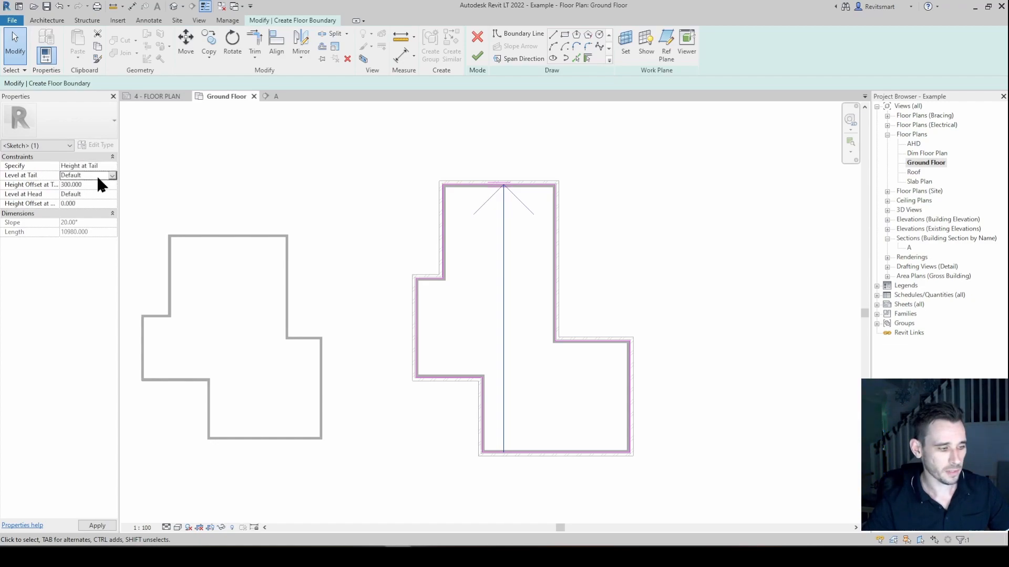
left_click(112, 175)
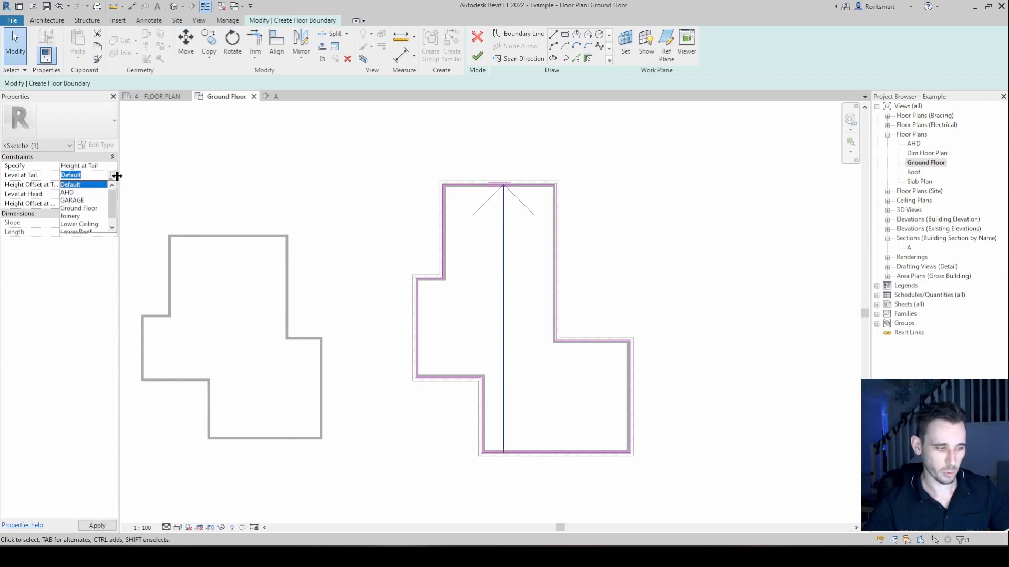
left_click(114, 175)
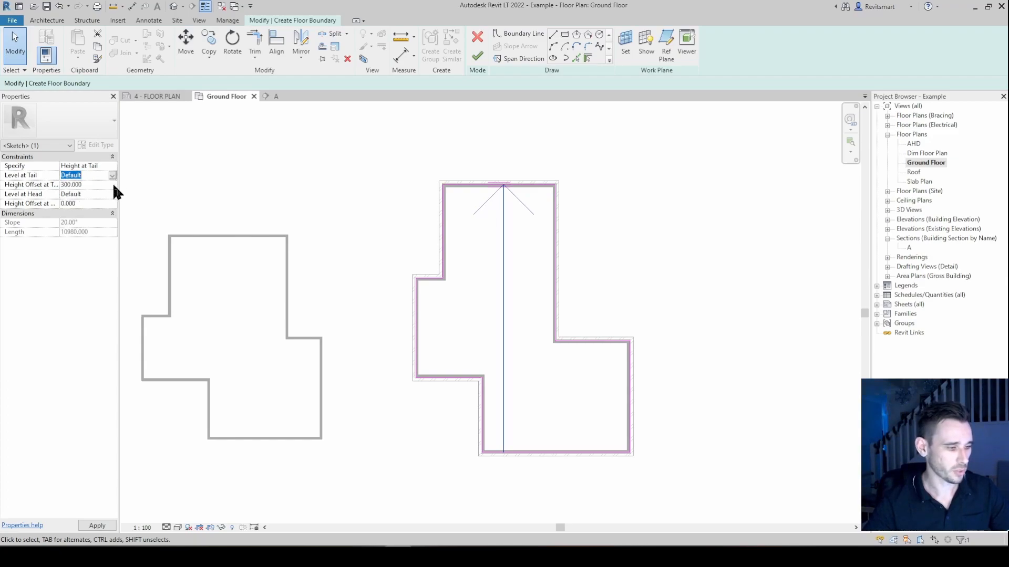
left_click(102, 185)
left_click(102, 184)
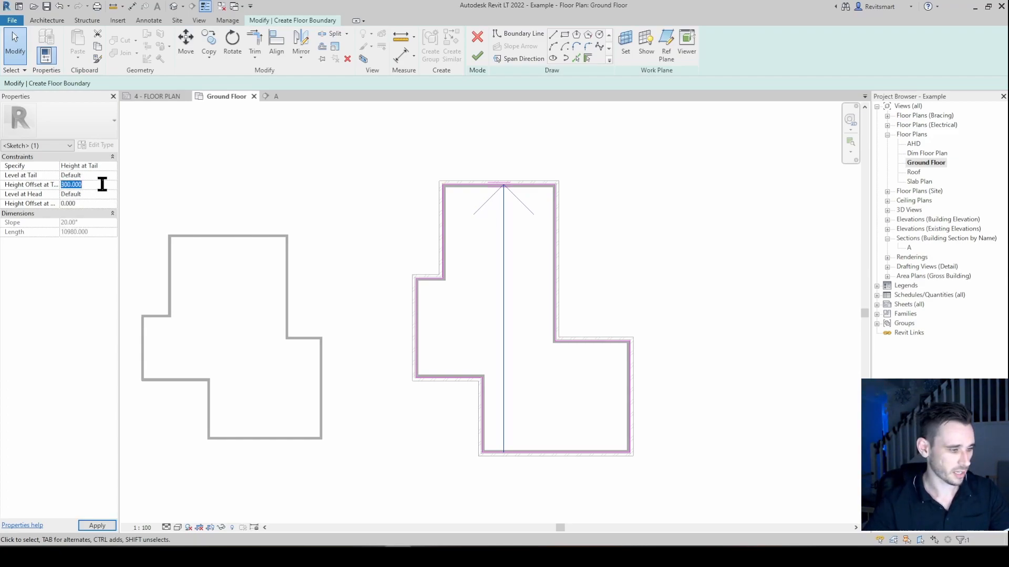
type("0")
key("Return")
left_click(59, 204)
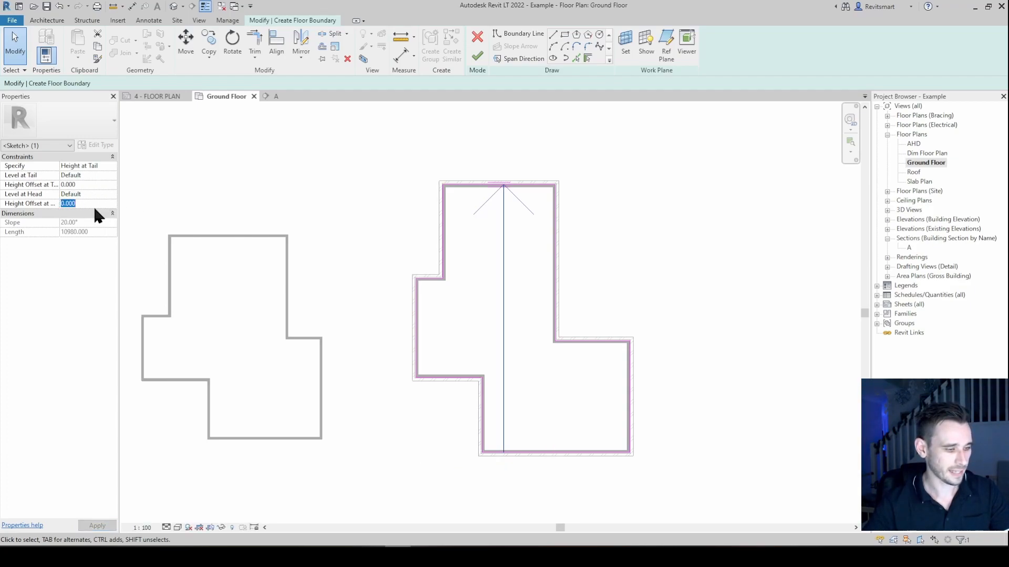
type("1")
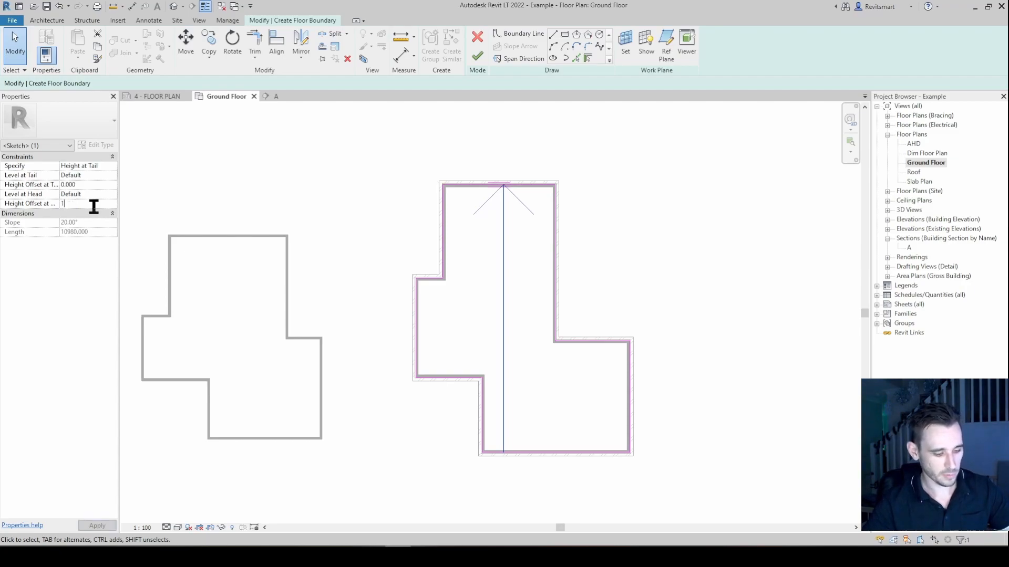
type("500")
left_click(436, 219)
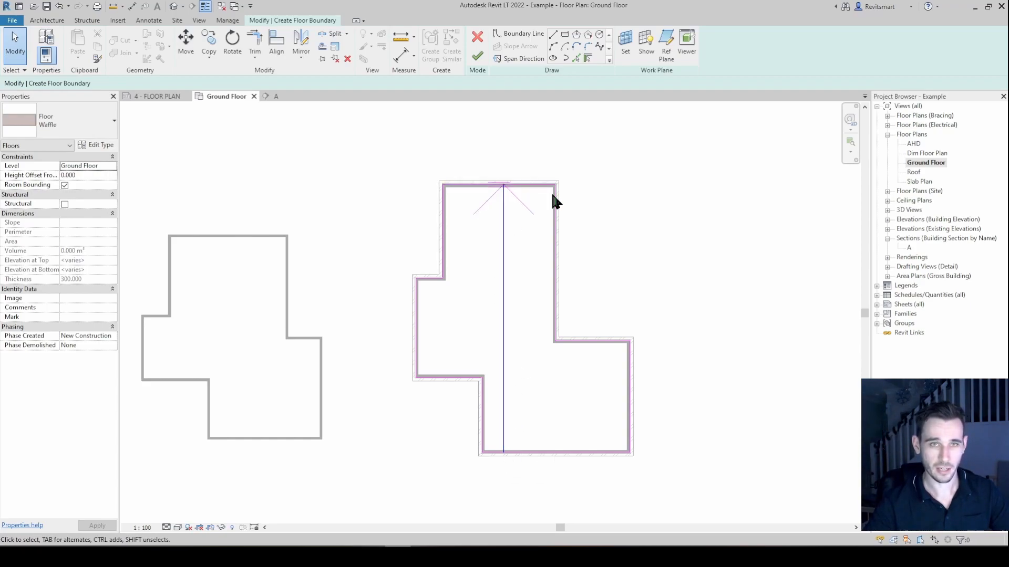
Finish the floor sketch without joining the slab to the overlapping walls, and isolate the new floor in a 3D selection box.
left_click(477, 57)
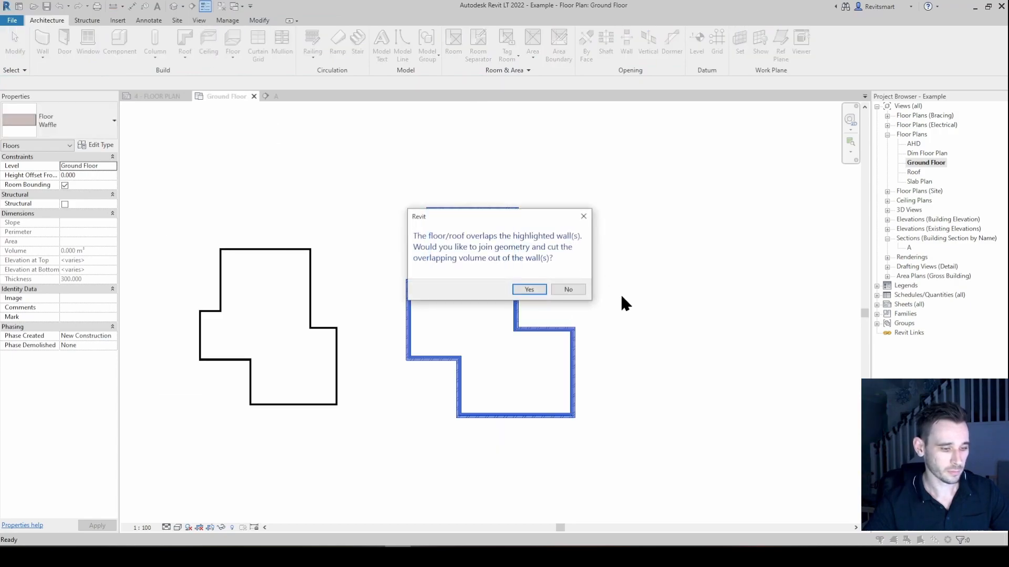
left_click(562, 288)
left_click(363, 59)
Examine from several angles how the sloped floor sits within the brick veneer walls in 3D.
scroll(324, 336, "down", 3)
middle_click_drag(496, 391, 428, 435, "shift")
middle_click_drag(345, 234, 368, 256, "shift")
scroll(371, 257, "up", 4)
scroll(306, 268, "down", 1)
middle_click_drag(310, 277, 574, 292)
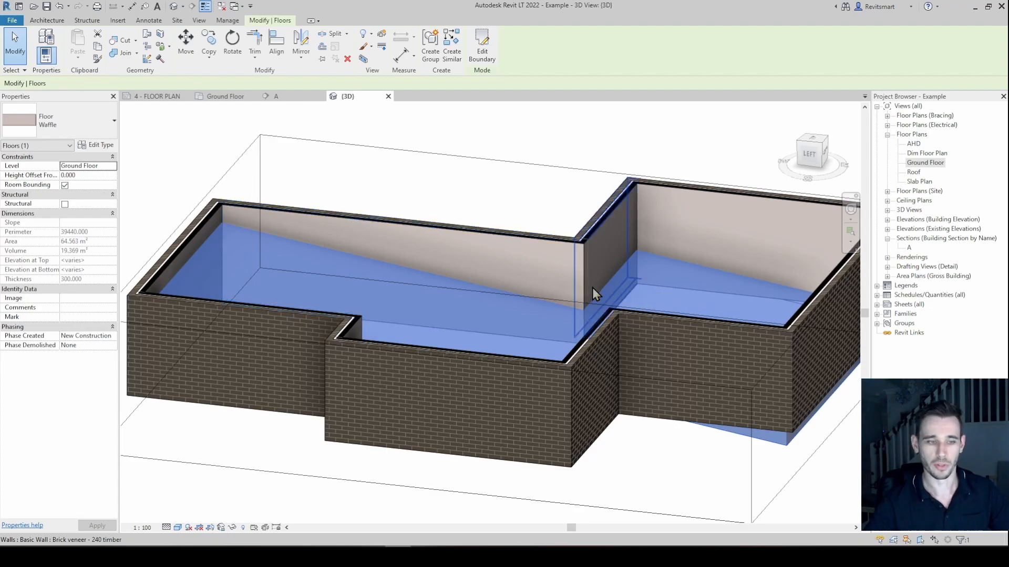
scroll(591, 294, "down", 3)
scroll(587, 313, "up", 2)
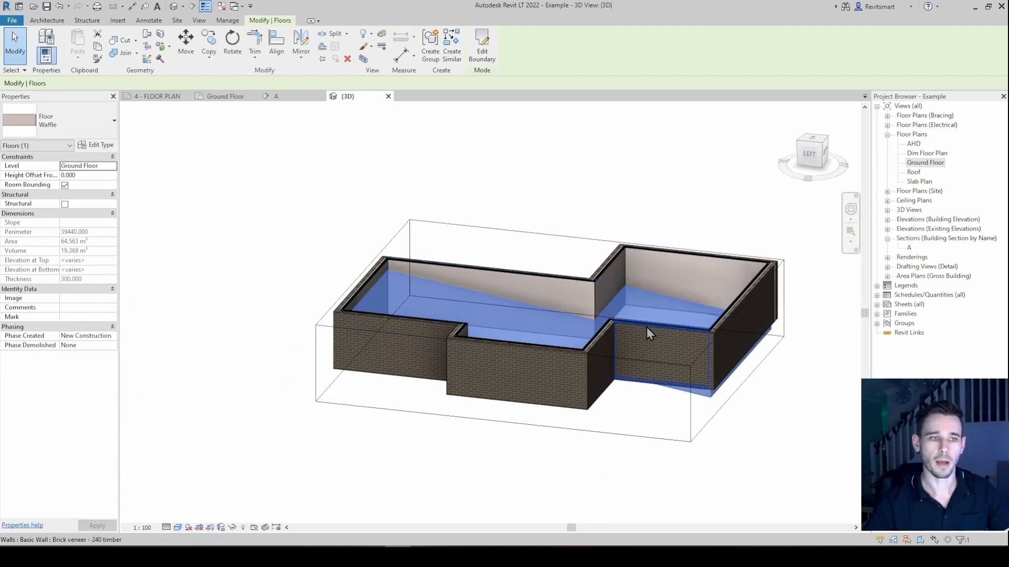
middle_click_drag(734, 318, 576, 356, "shift")
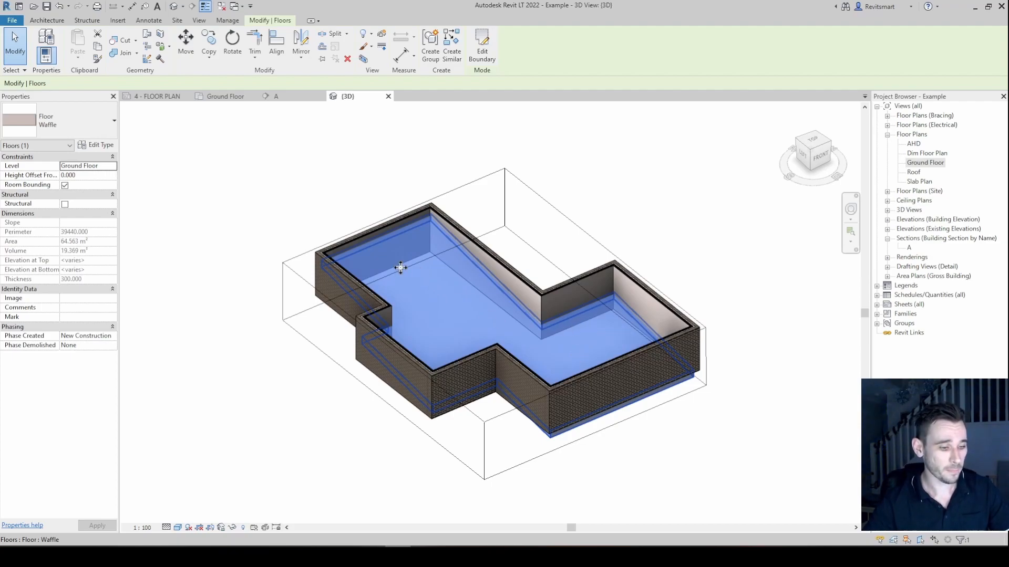
middle_click_drag(523, 227, 517, 229)
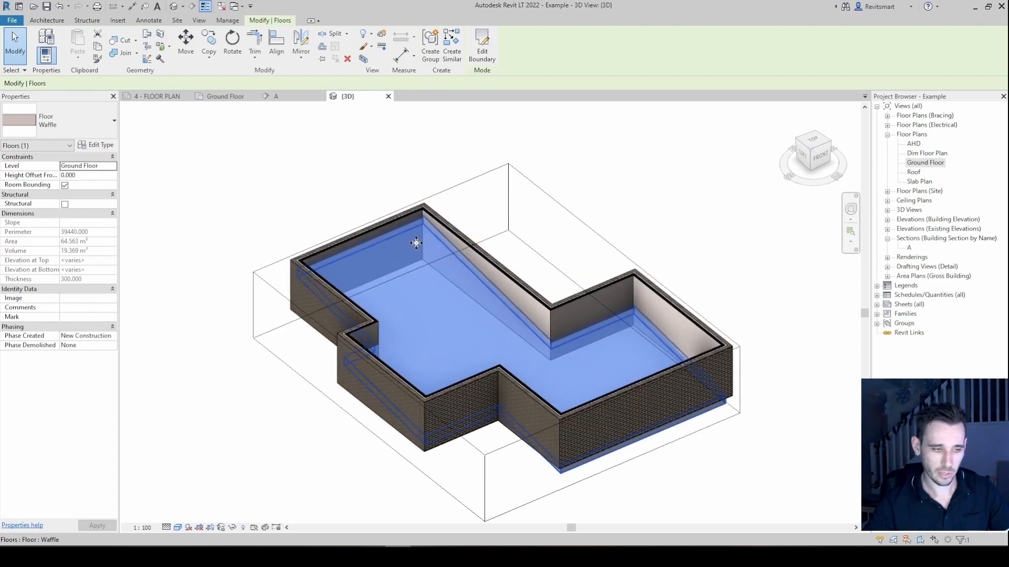
scroll(412, 231, "up", 2)
scroll(408, 227, "up", 1)
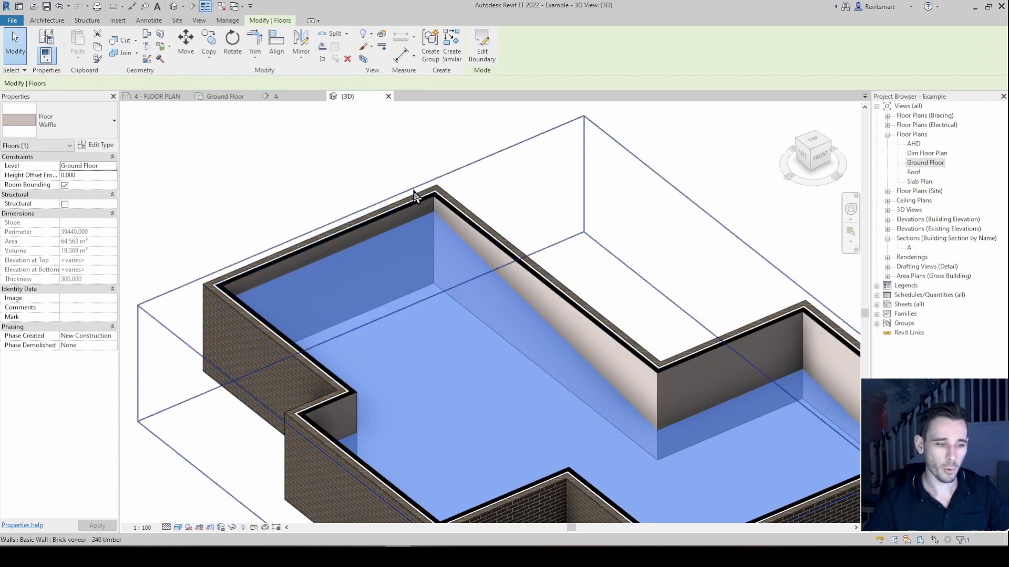
scroll(433, 215, "down", 3)
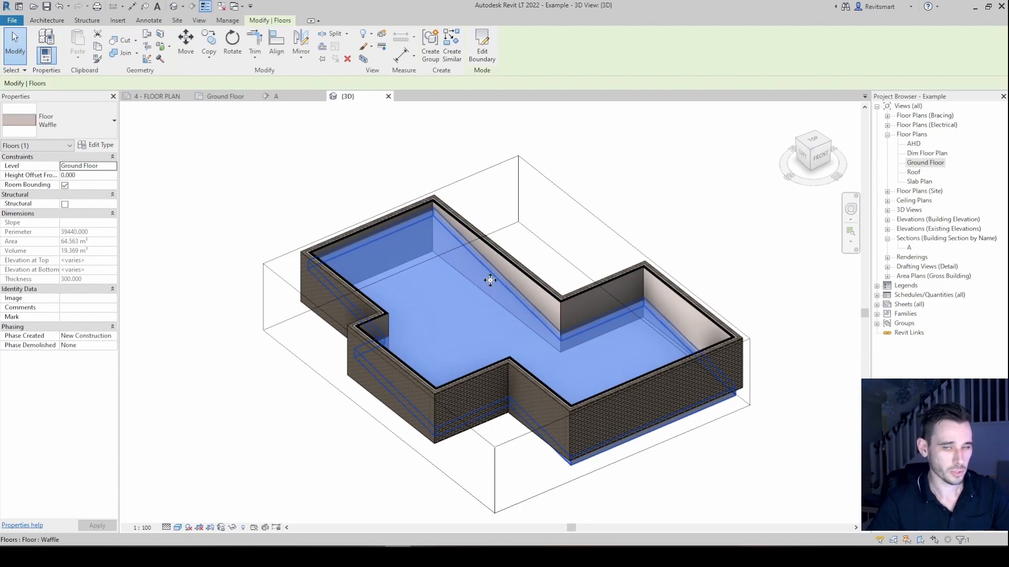
Edit the floor's boundary sketch to delete the slope arrow, and finish the sketch.
left_click(482, 50)
left_click(429, 316)
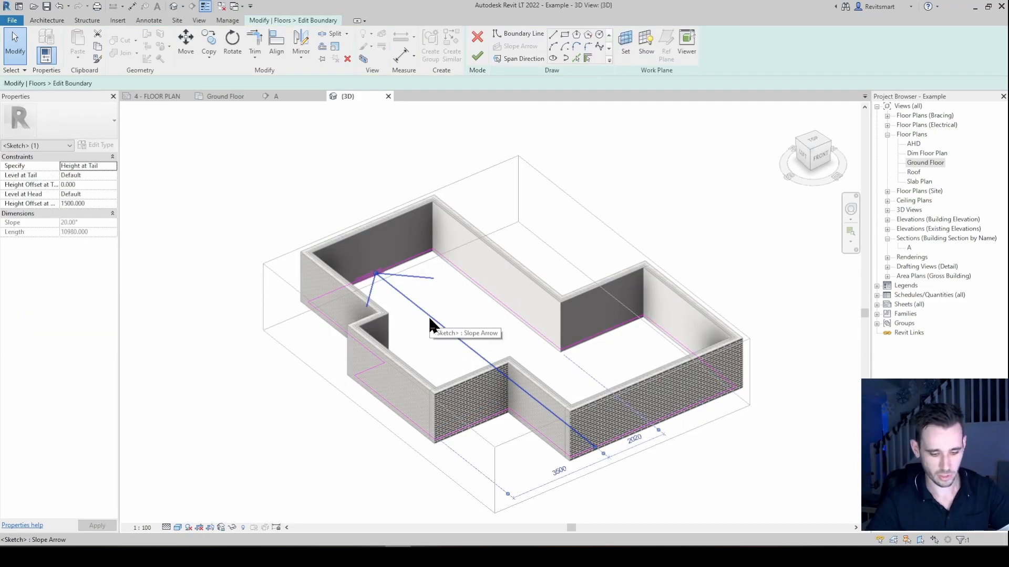
key("Delete")
left_click(477, 55)
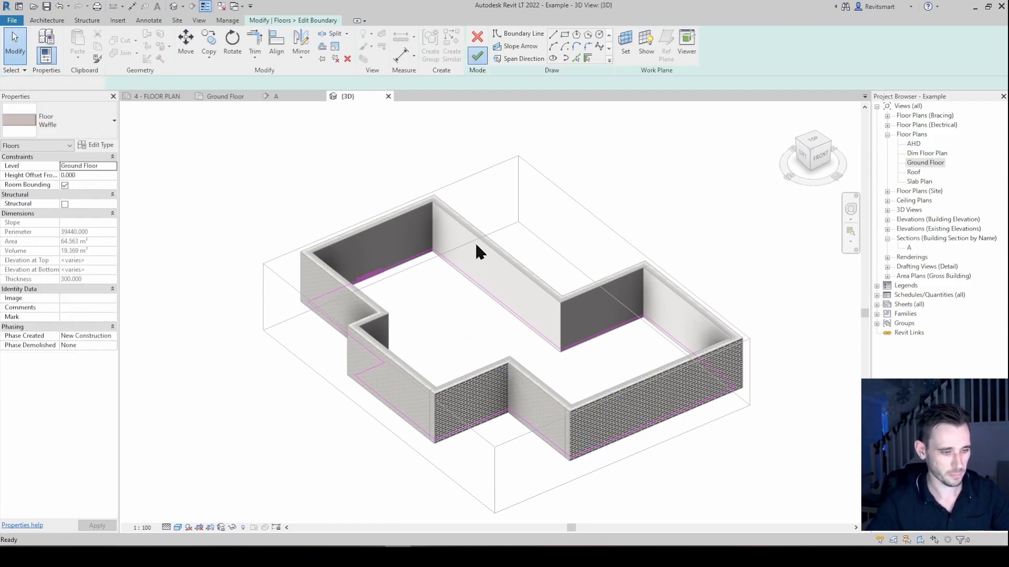
Delete the complete chain of brick veneer walls around the floor, leaving only the slab.
left_click(484, 243)
key("Tab")
left_click(489, 243)
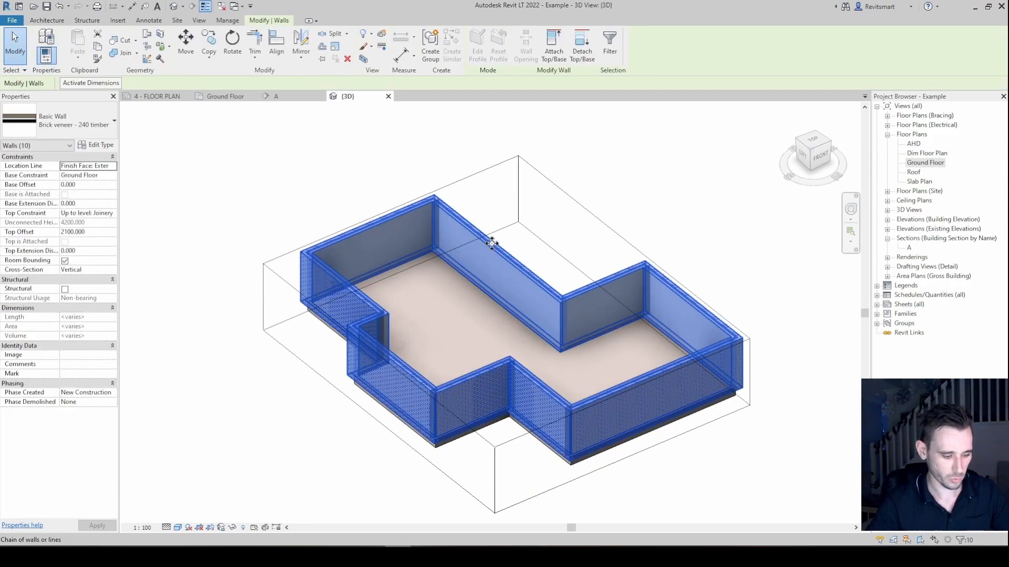
key("Delete")
middle_click_drag(490, 308, 505, 303)
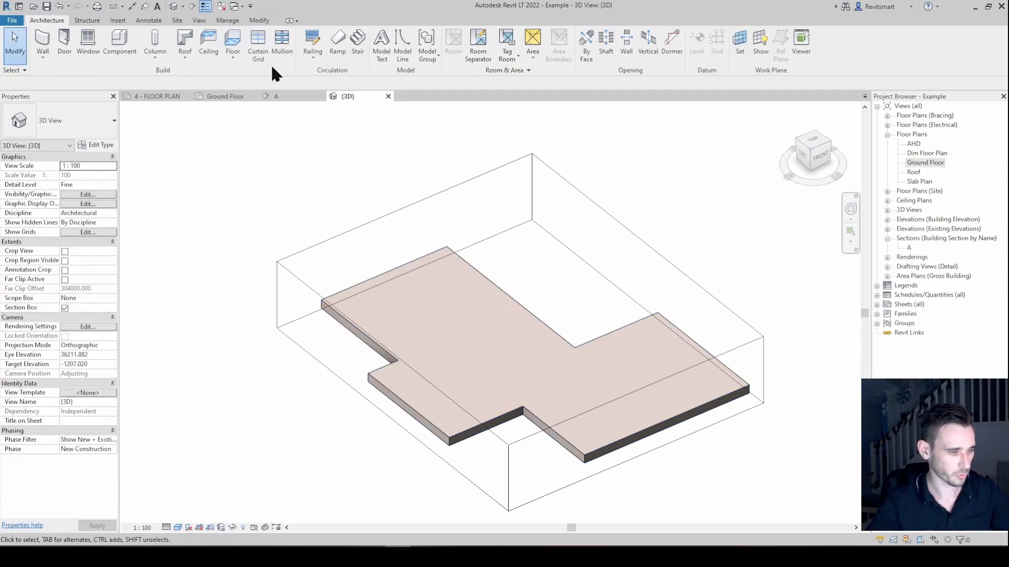
Add a 125mm Step Down Slab Edge along the complete chain of the floor's bottom edges.
left_click(237, 60)
left_click(253, 122)
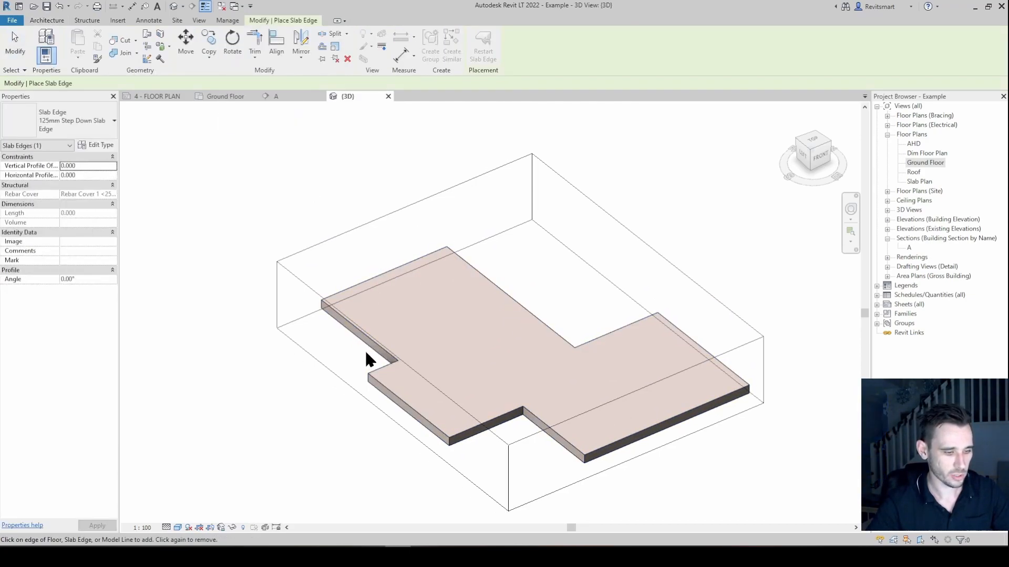
scroll(498, 313, "up", 2)
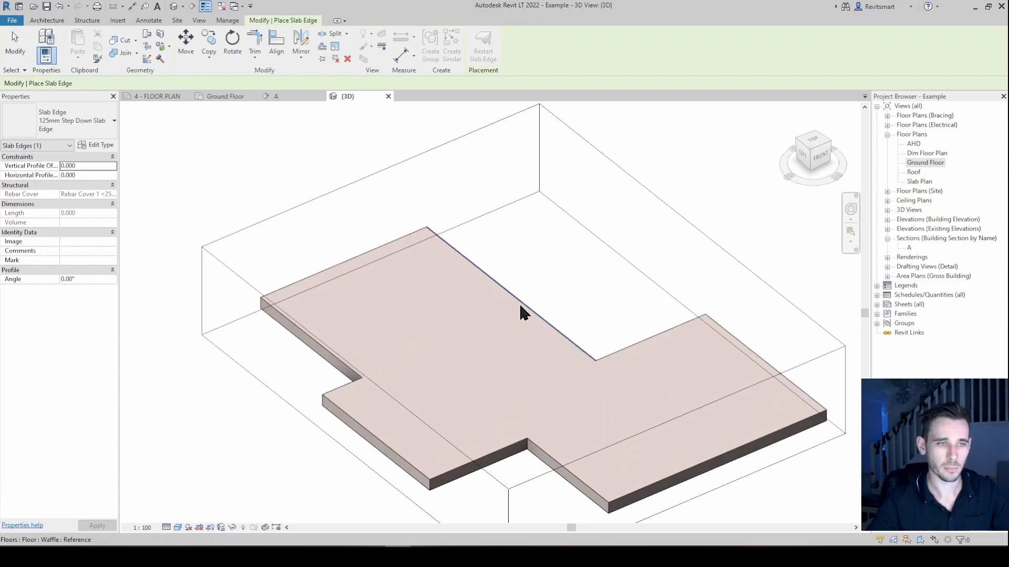
scroll(532, 294, "up", 1)
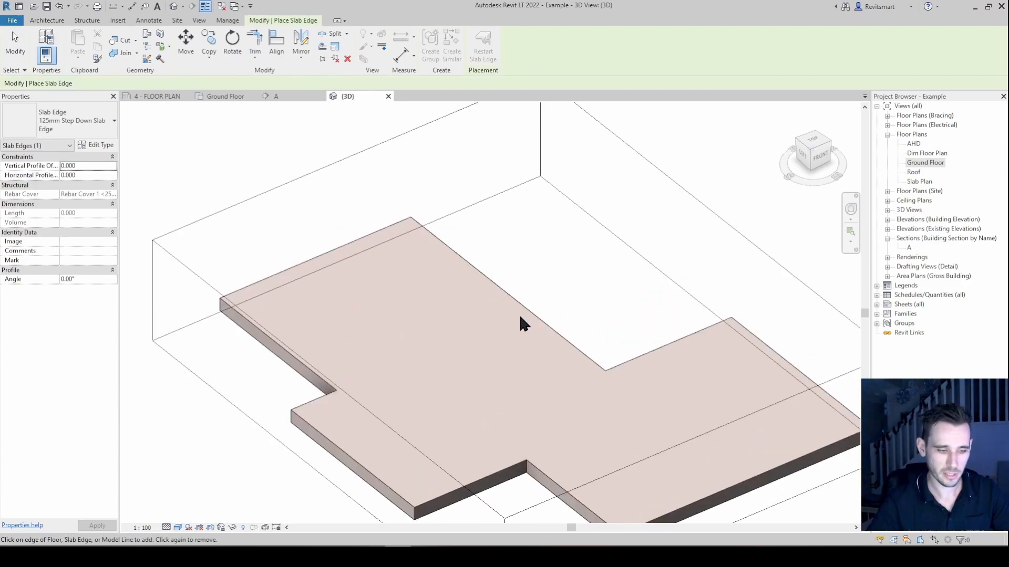
scroll(541, 335, "down", 2)
key("Tab")
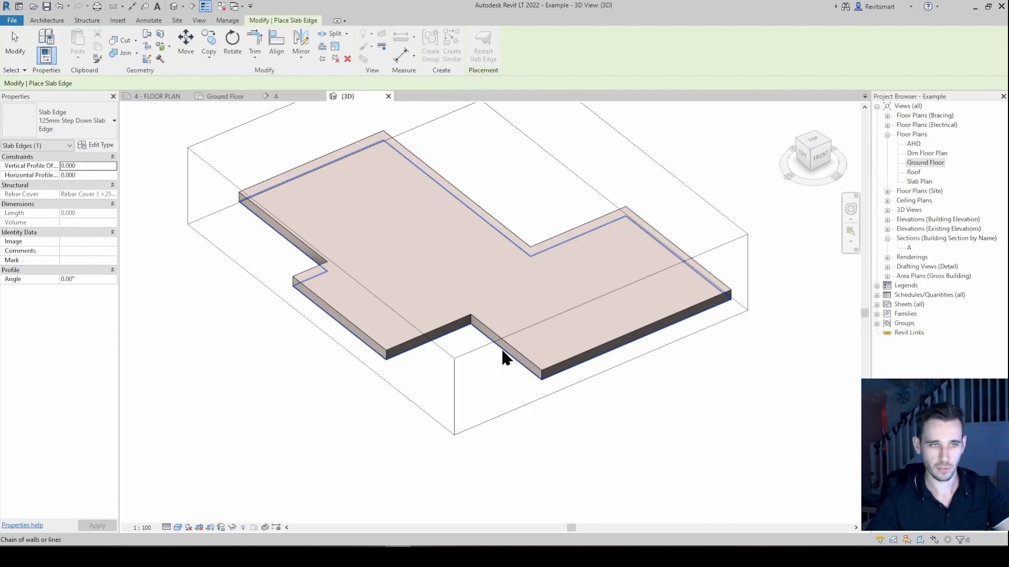
left_click(502, 348)
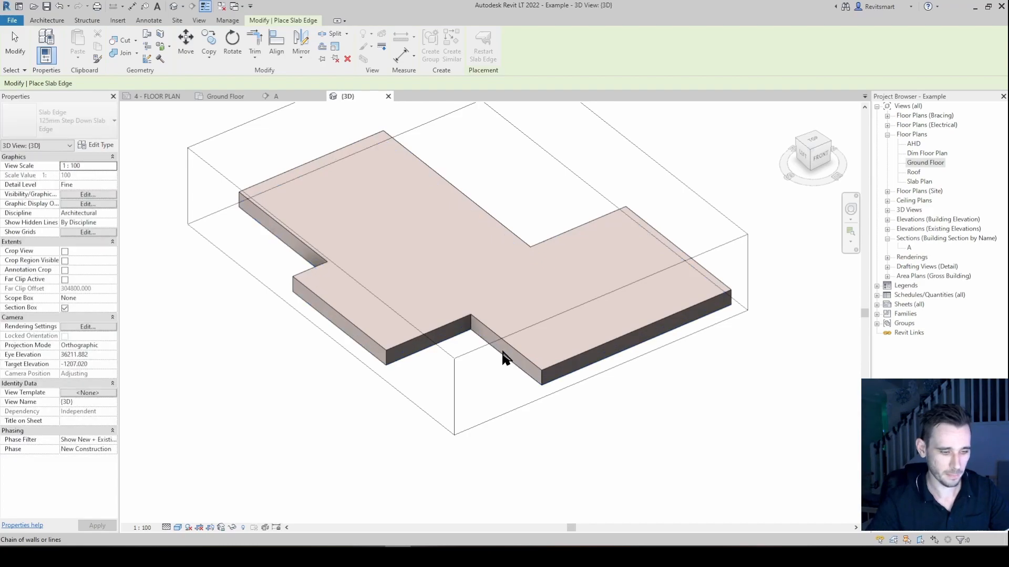
middle_click_drag(504, 347, 417, 331, "shift")
key("Escape")
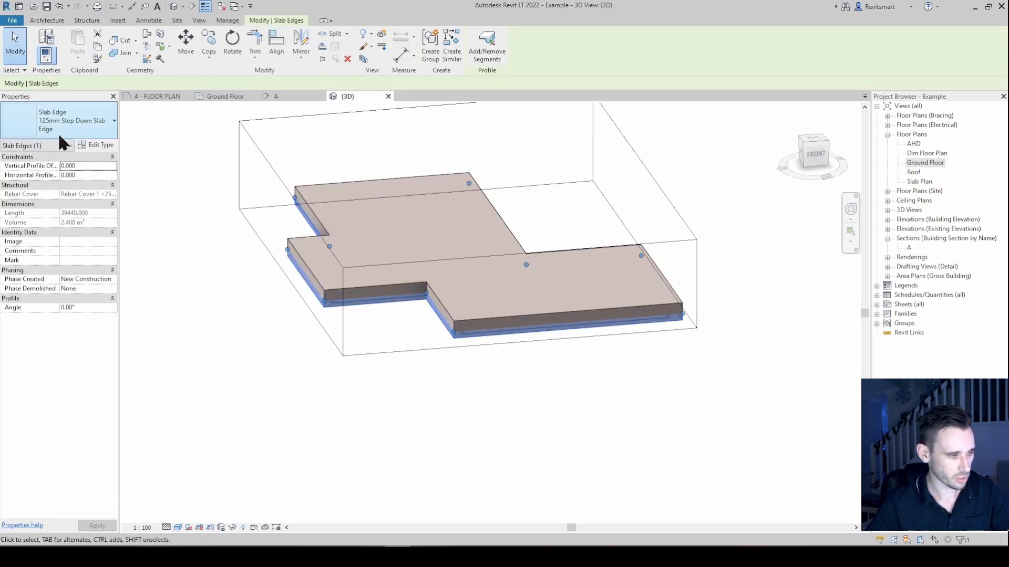
Examine the slab edge beneath the floor's perimeter from several angles and clear the selection.
left_click(64, 119)
middle_click_drag(525, 295, 510, 261, "shift")
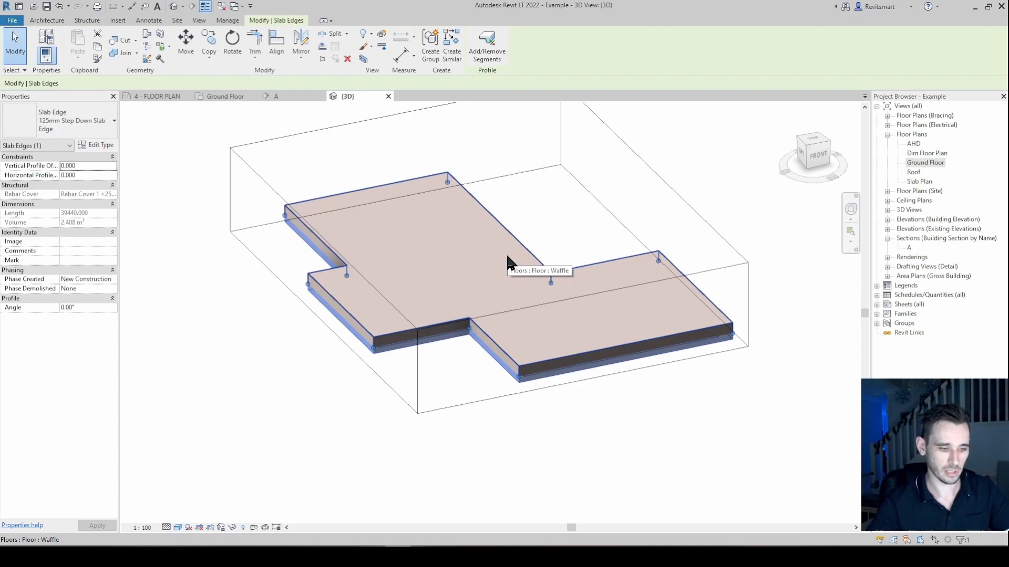
middle_click_drag(507, 256, 491, 300)
scroll(491, 300, "down", 2)
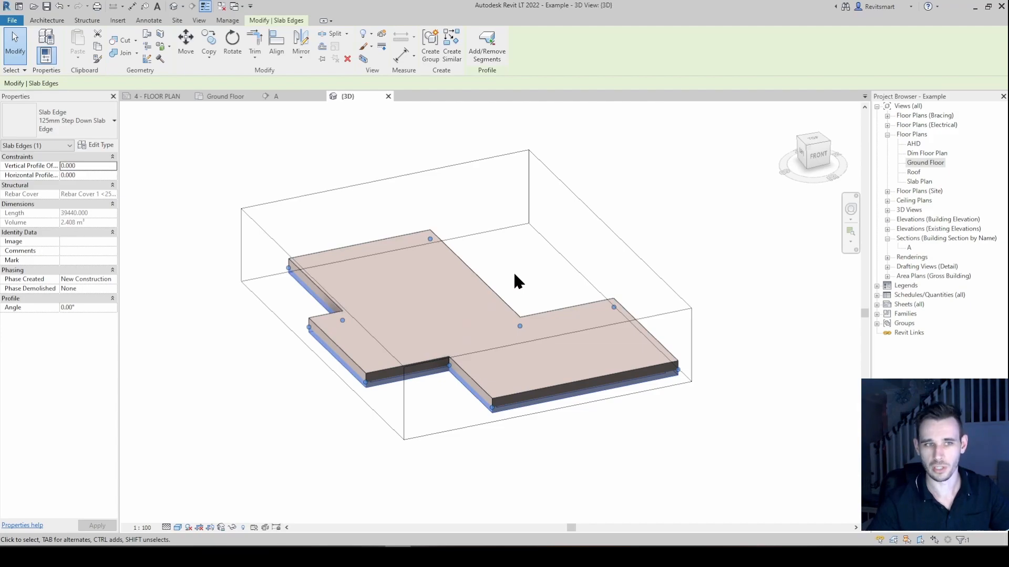
middle_click_drag(571, 286, 428, 337, "shift")
key("Escape")
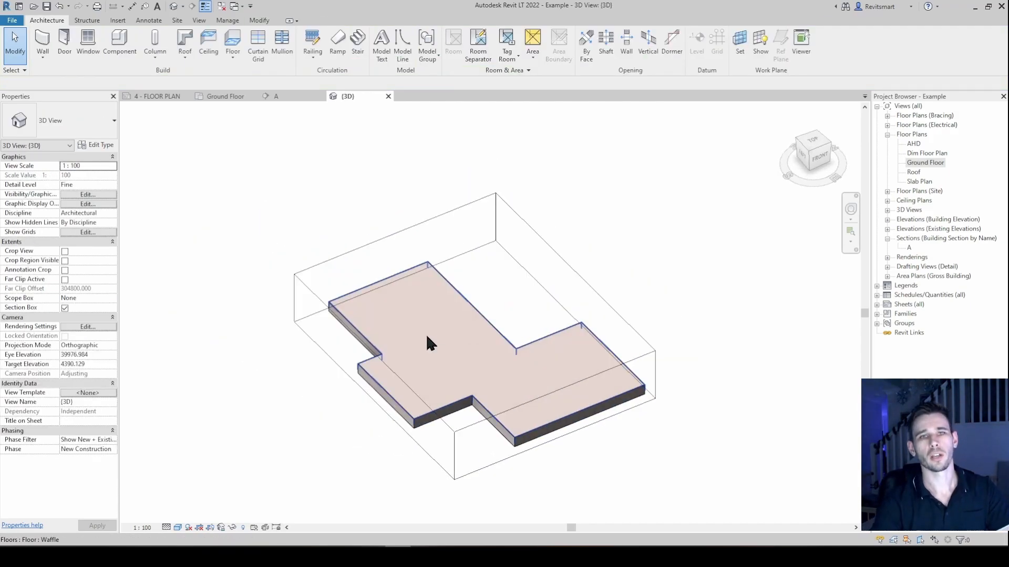